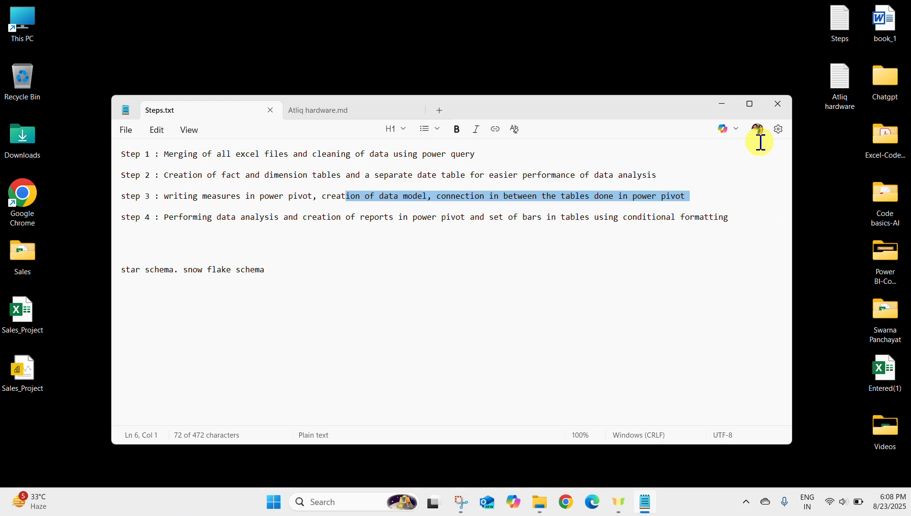
Close the Steps notes, open the new_sales_project workbook, and keep the recovered files for viewing later.
{"action": "left_click", "coordinate": [775, 104]}
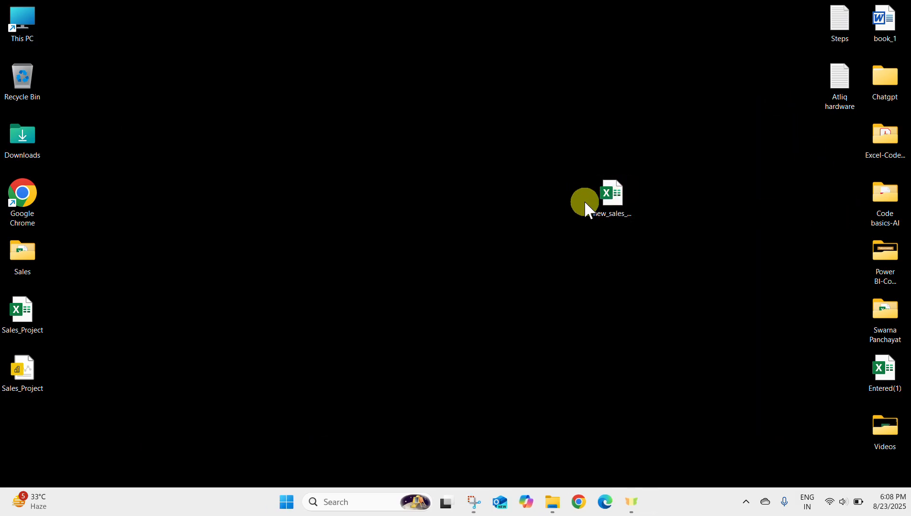
{"action": "double_click", "coordinate": [607, 212]}
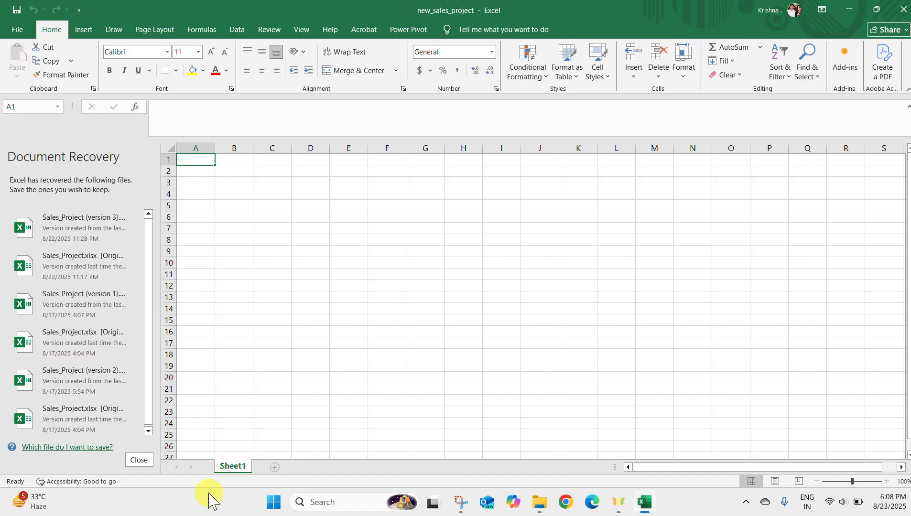
{"action": "left_click", "coordinate": [140, 461]}
{"action": "left_click", "coordinate": [222, 163]}
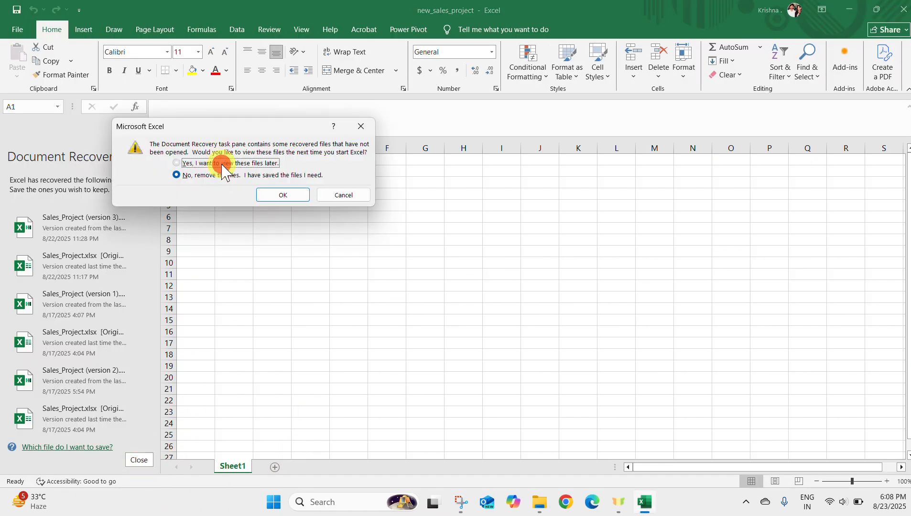
{"action": "left_click", "coordinate": [282, 194]}
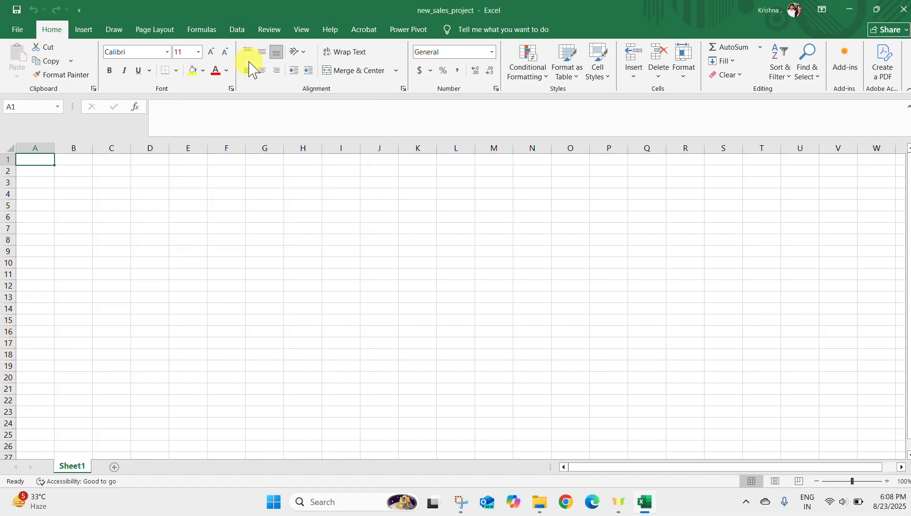
List the workbook's queries and open fact_sales_monthly_with_cost for editing in Power Query.
{"action": "left_click", "coordinate": [240, 30]}
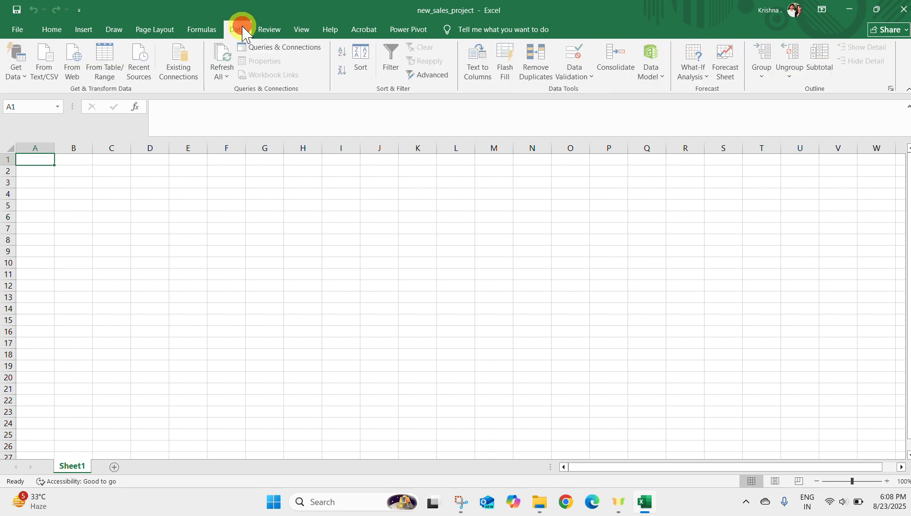
{"action": "left_click", "coordinate": [283, 52]}
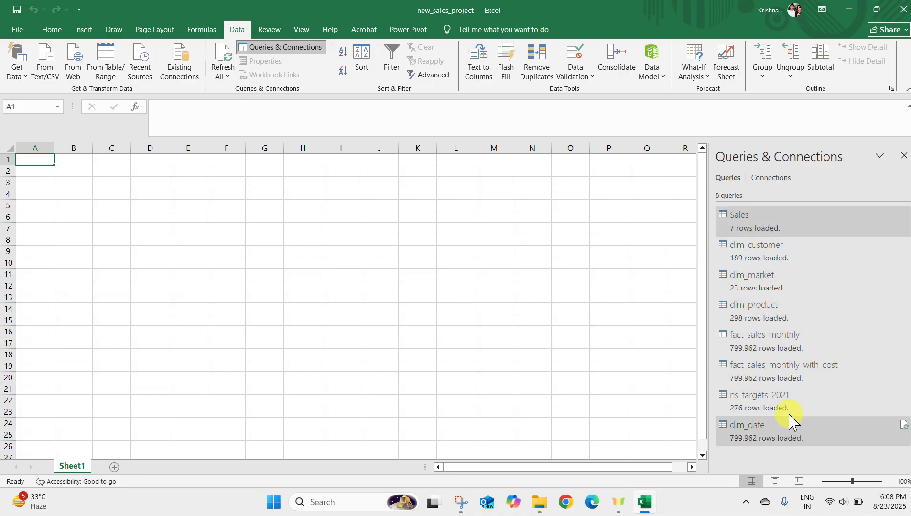
{"action": "left_click", "coordinate": [775, 381]}
{"action": "left_click", "coordinate": [490, 293]}
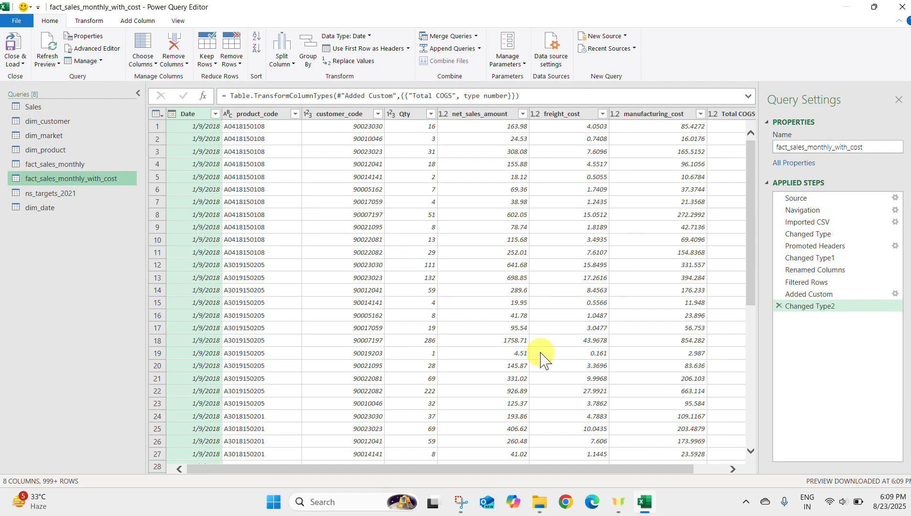
Remove the existing Total COGS column from the fact_sales_monthly_with_cost query.
{"action": "left_click", "coordinate": [604, 471]}
{"action": "left_click_drag", "start_coordinate": [603, 470], "coordinate": [678, 470]}
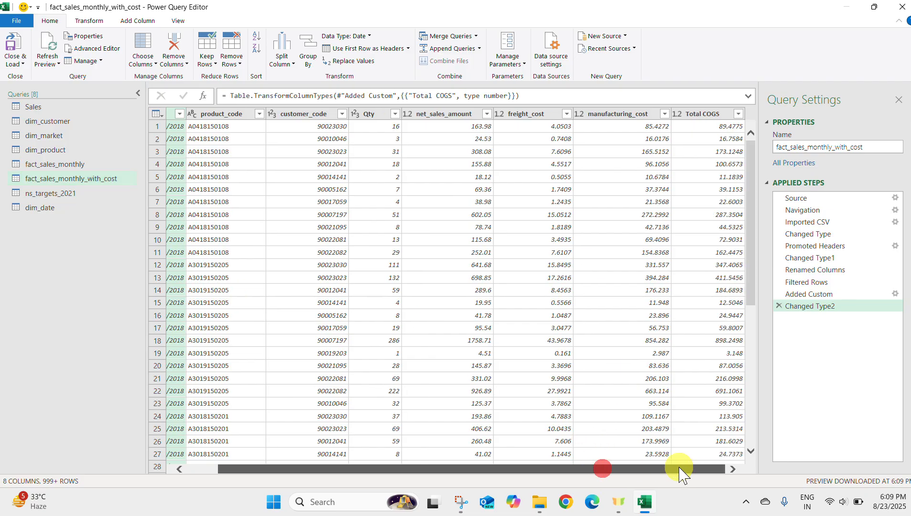
{"action": "left_click", "coordinate": [711, 114]}
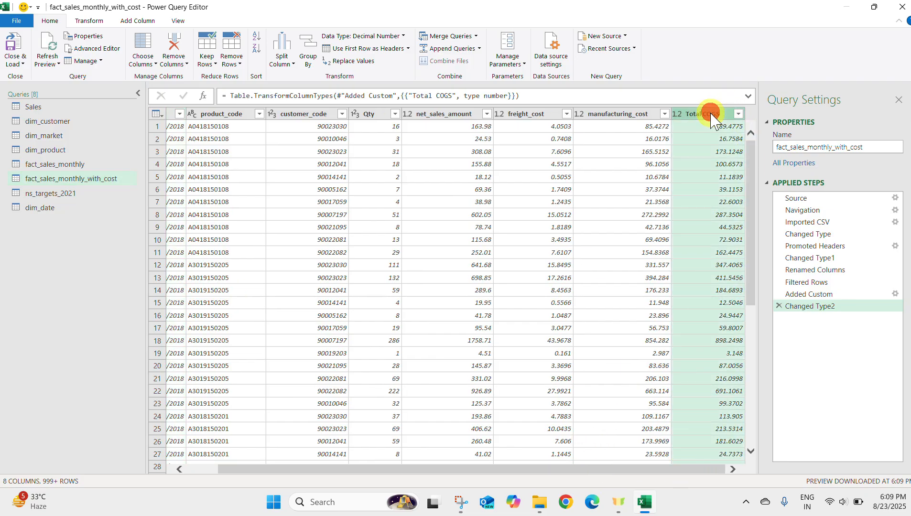
{"action": "right_click", "coordinate": [711, 115]}
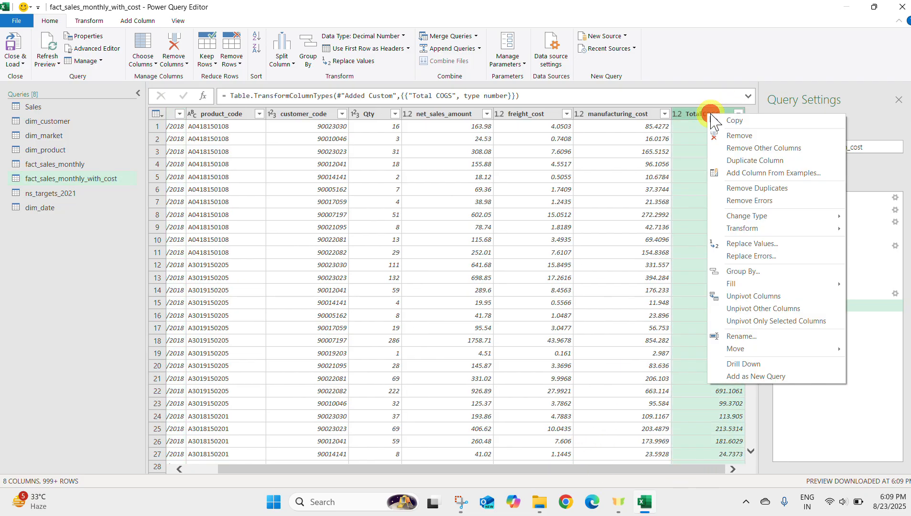
{"action": "left_click", "coordinate": [746, 136]}
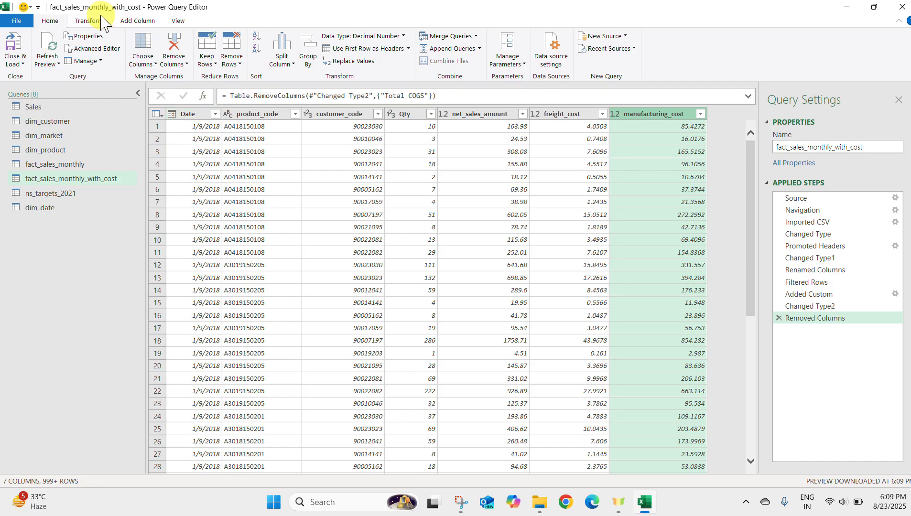
Start a new custom column in fact_sales_monthly_with_cost and name it Total COGS.
{"action": "left_click", "coordinate": [128, 19]}
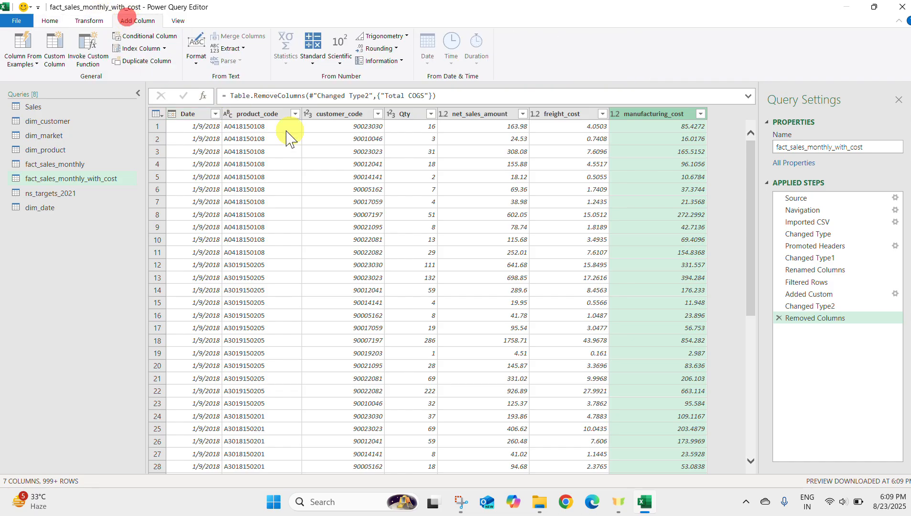
{"action": "left_click", "coordinate": [54, 46]}
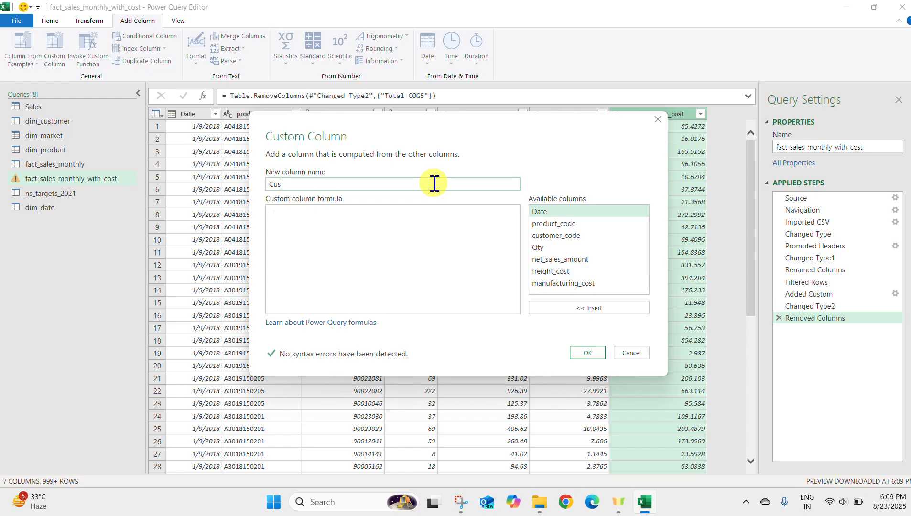
{"action": "key", "text": "BackSpace"}
{"action": "key", "text": "BackSpace"}
{"action": "key", "text": "BackSpace"}
{"action": "type", "text": "t"}
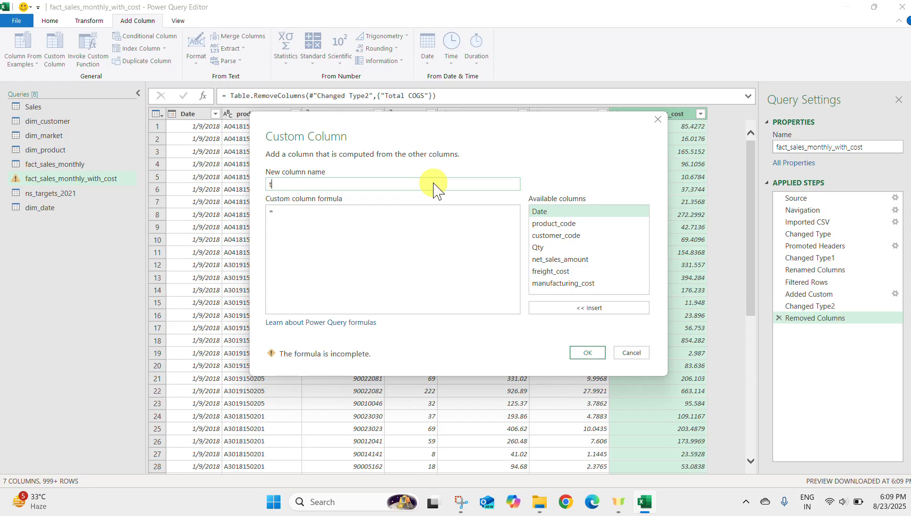
{"action": "type", "text": "otOT"}
{"action": "key", "text": "BackSpace"}
{"action": "type", "text": "Total COGS"}
Define the custom column formula as [freight_cost]+[manufacturing_cost] and create the column.
{"action": "left_click", "coordinate": [588, 273]}
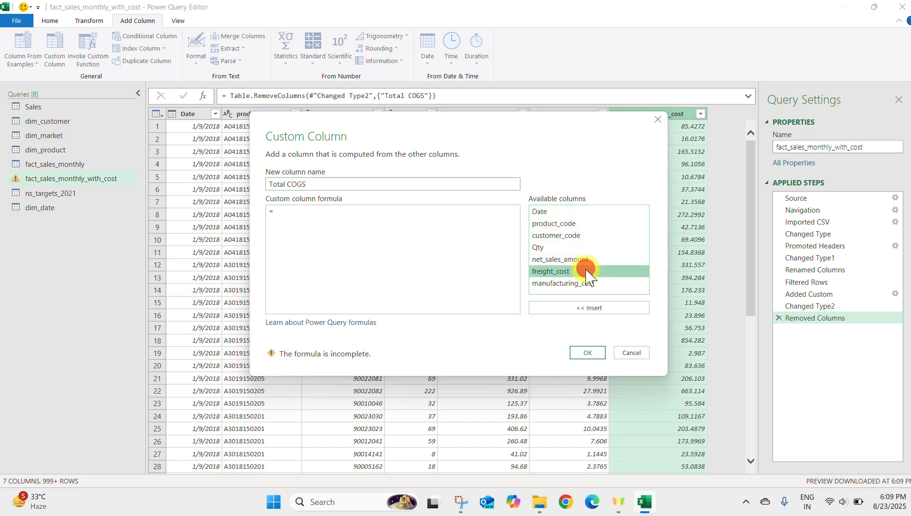
{"action": "left_click", "coordinate": [589, 309]}
{"action": "type", "text": "+"}
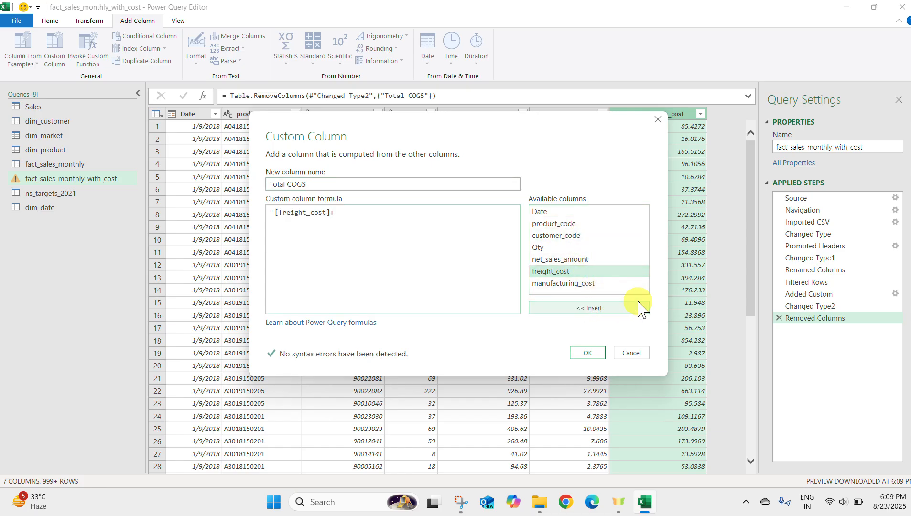
{"action": "left_click", "coordinate": [610, 283]}
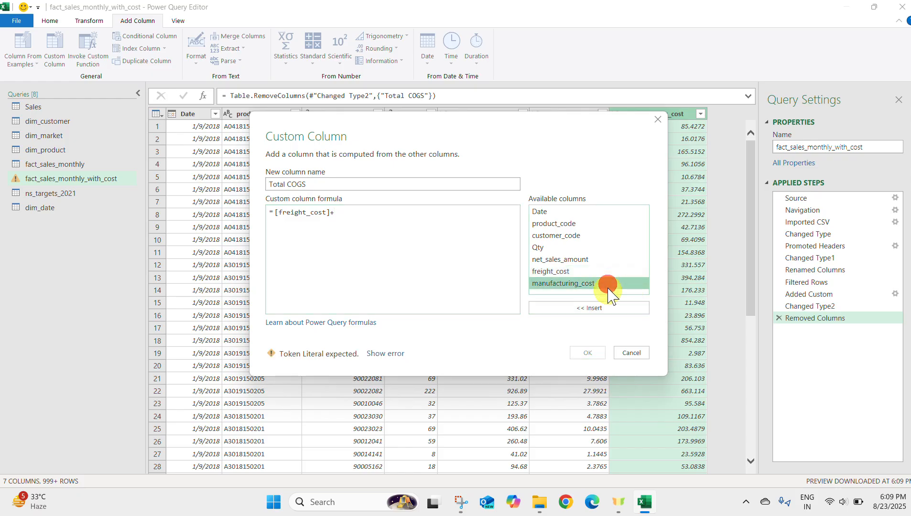
{"action": "left_click", "coordinate": [593, 309]}
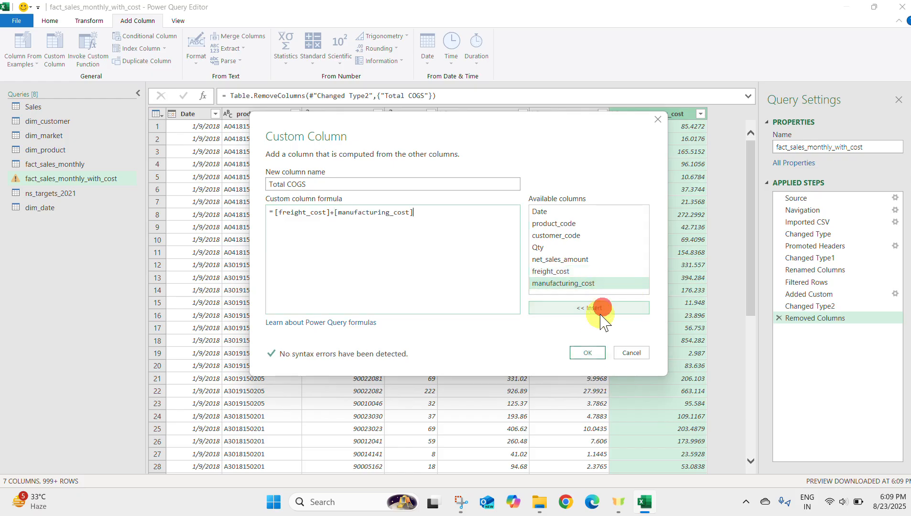
{"action": "left_click", "coordinate": [588, 353]}
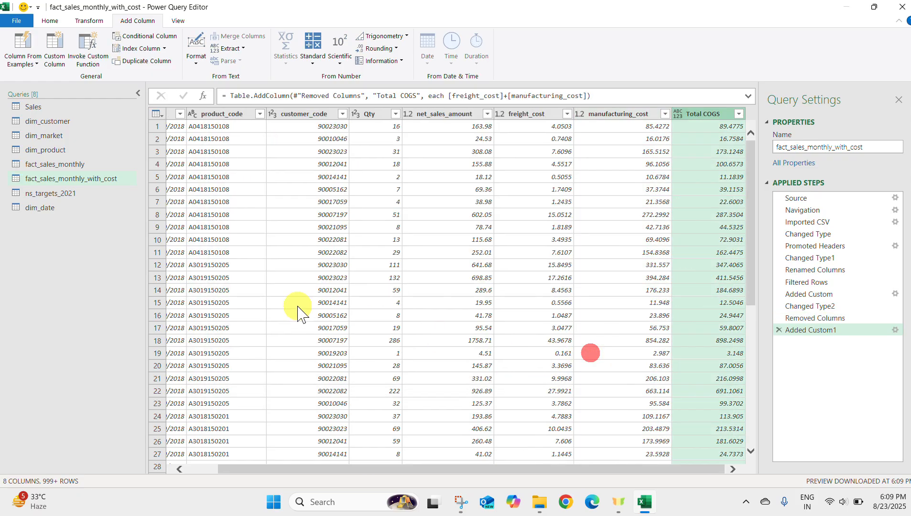
Set the Total COGS column's data type to Decimal Number, and close and load the query changes.
{"action": "left_click", "coordinate": [681, 120]}
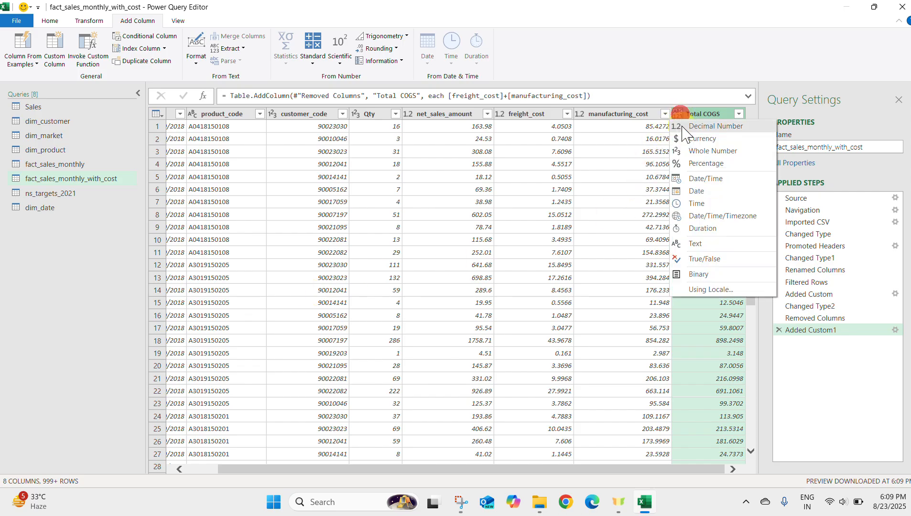
{"action": "left_click", "coordinate": [718, 127]}
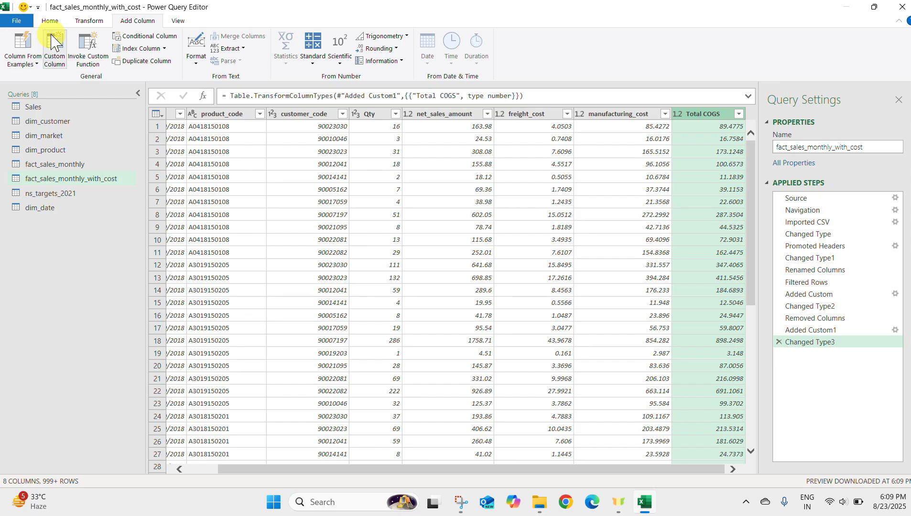
{"action": "left_click", "coordinate": [49, 21]}
{"action": "left_click", "coordinate": [18, 63]}
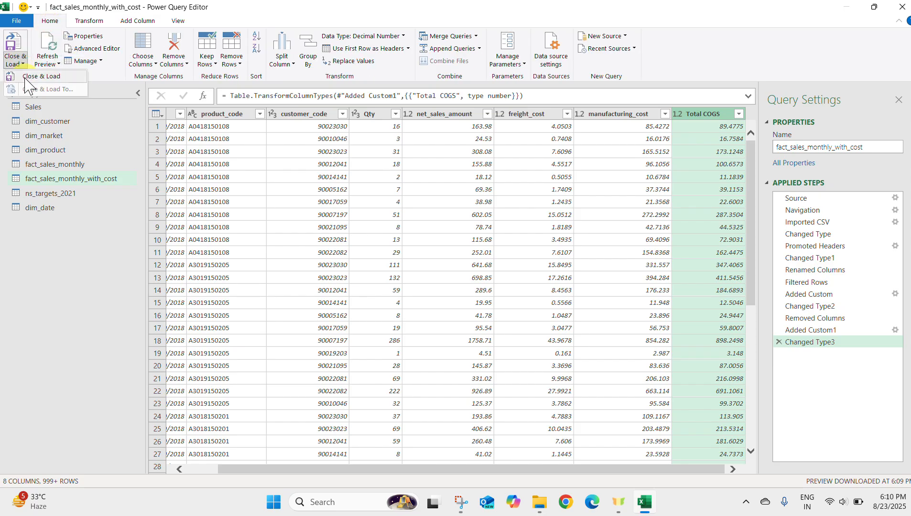
{"action": "left_click", "coordinate": [29, 76]}
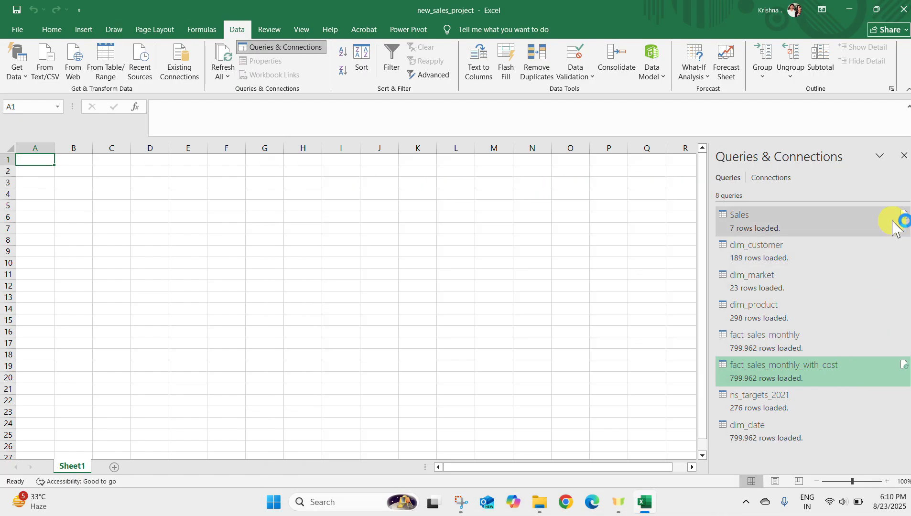
Close the queries list and open the workbook's data model in Power Pivot.
{"action": "left_click", "coordinate": [904, 156]}
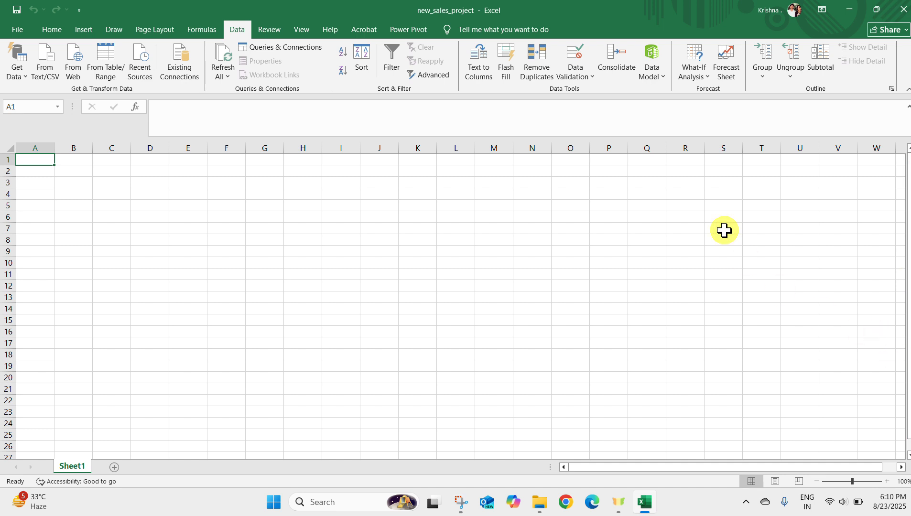
{"action": "left_click", "coordinate": [653, 74]}
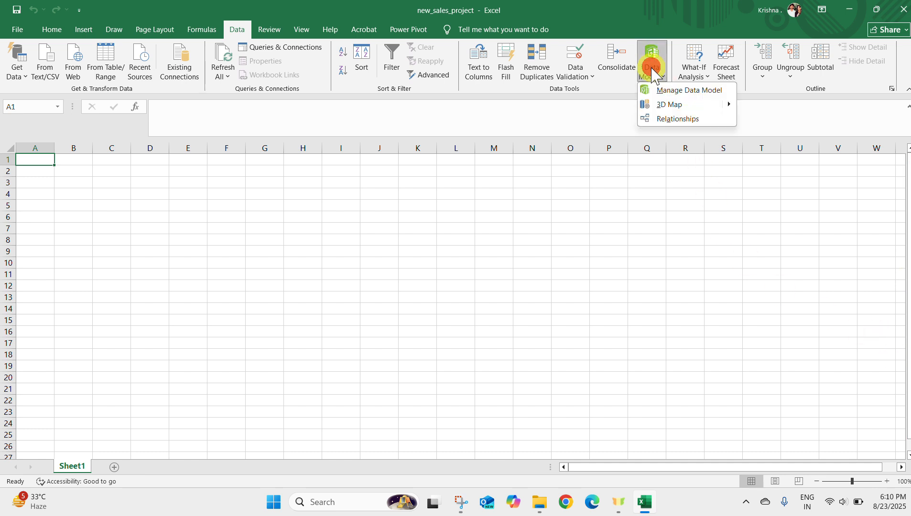
{"action": "left_click", "coordinate": [667, 91]}
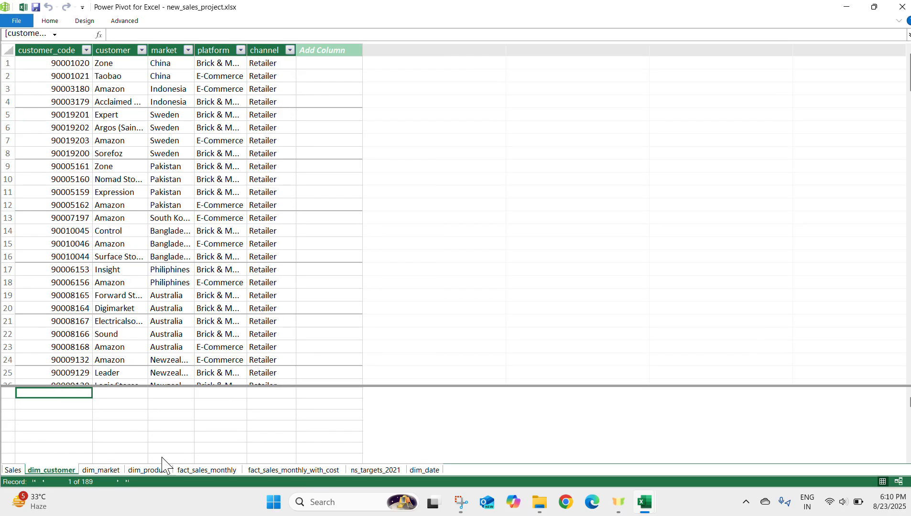
Review the dimension, fact, target and date tables in the data model, including the Total COGS and Quarter columns.
{"action": "left_click", "coordinate": [95, 472]}
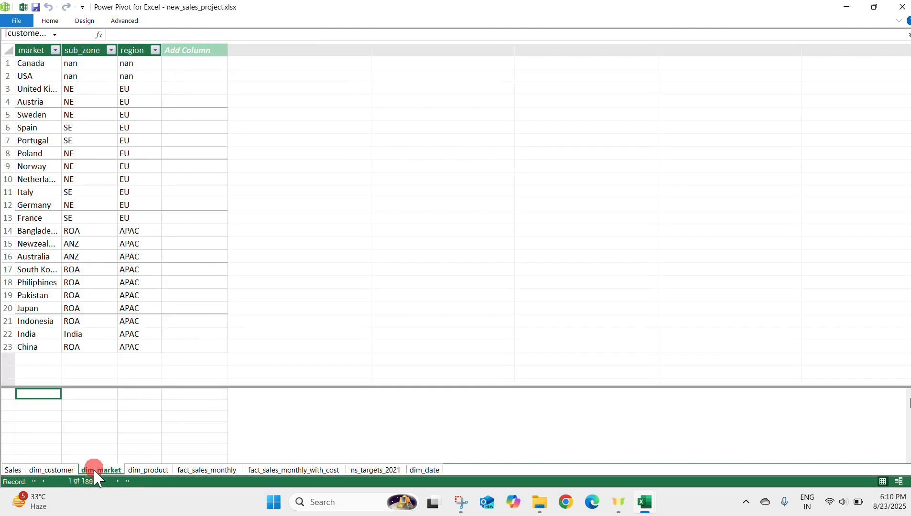
{"action": "left_click", "coordinate": [152, 469]}
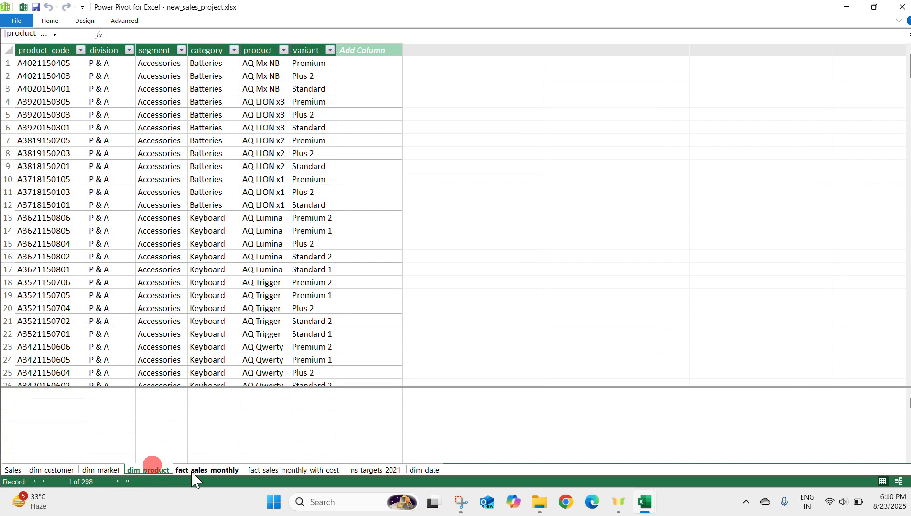
{"action": "left_click", "coordinate": [190, 470]}
{"action": "left_click", "coordinate": [268, 470]}
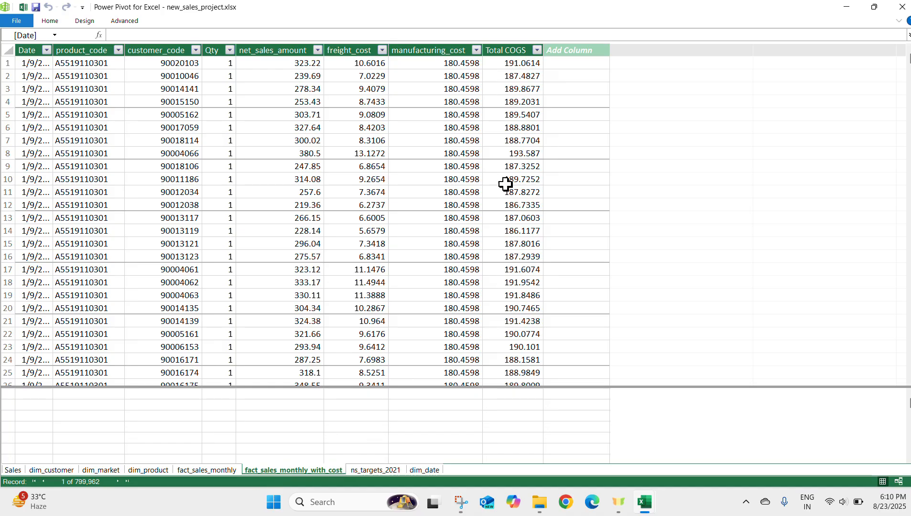
{"action": "left_click", "coordinate": [510, 55]}
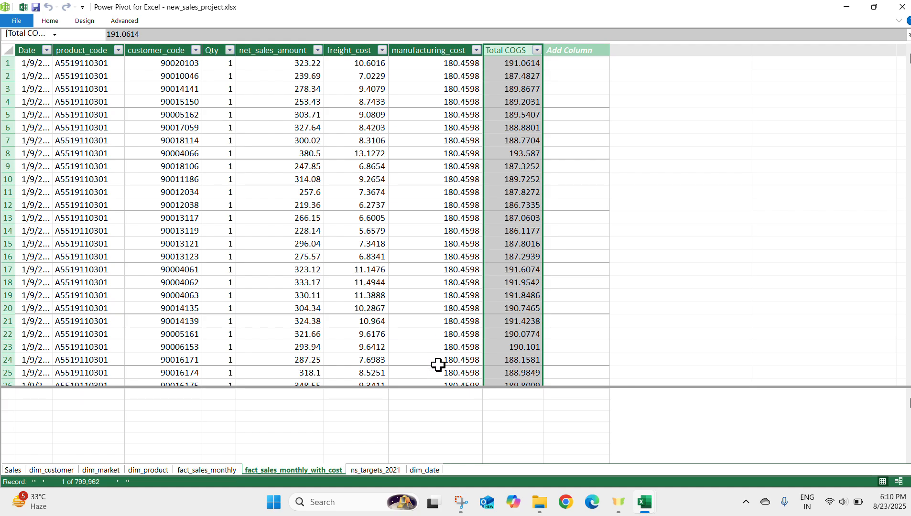
{"action": "scroll", "coordinate": [451, 284], "scroll_direction": "down", "scroll_amount": 2}
{"action": "scroll", "coordinate": [451, 287], "scroll_direction": "up", "scroll_amount": 2}
{"action": "left_click", "coordinate": [373, 471]}
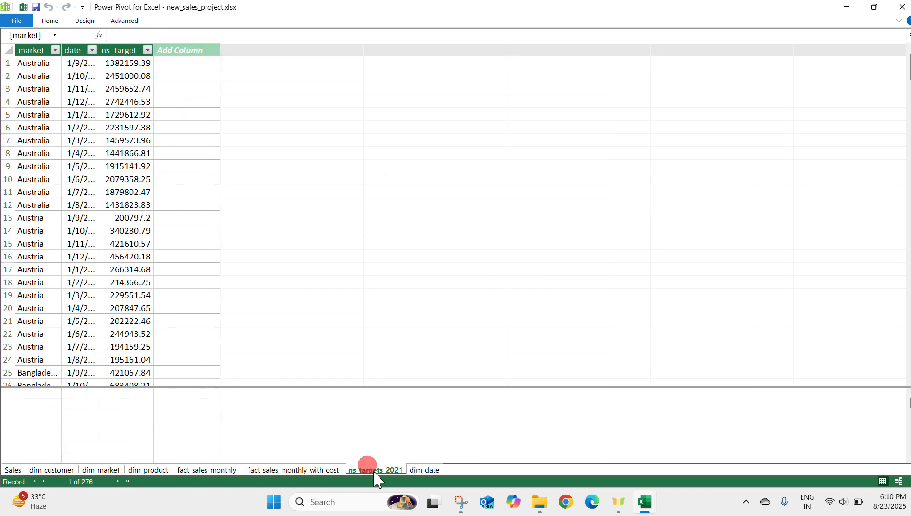
{"action": "left_click", "coordinate": [415, 471]}
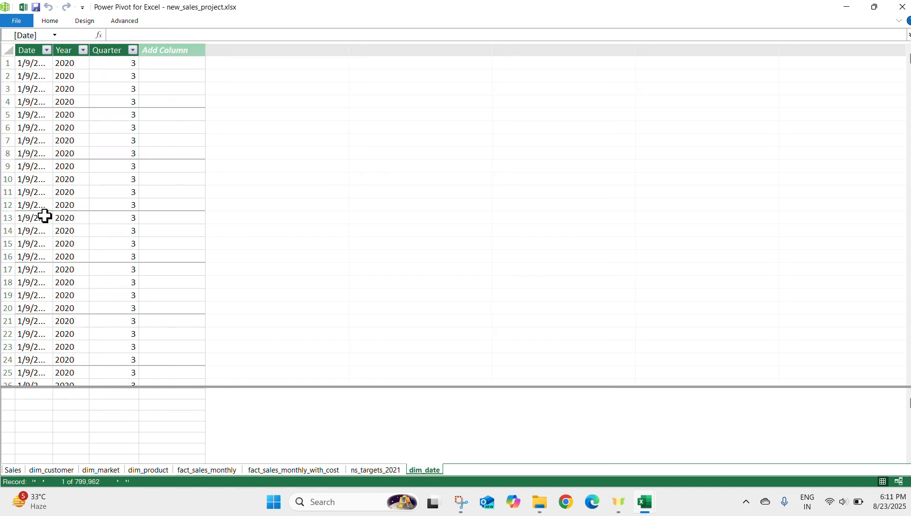
{"action": "left_click", "coordinate": [115, 52]}
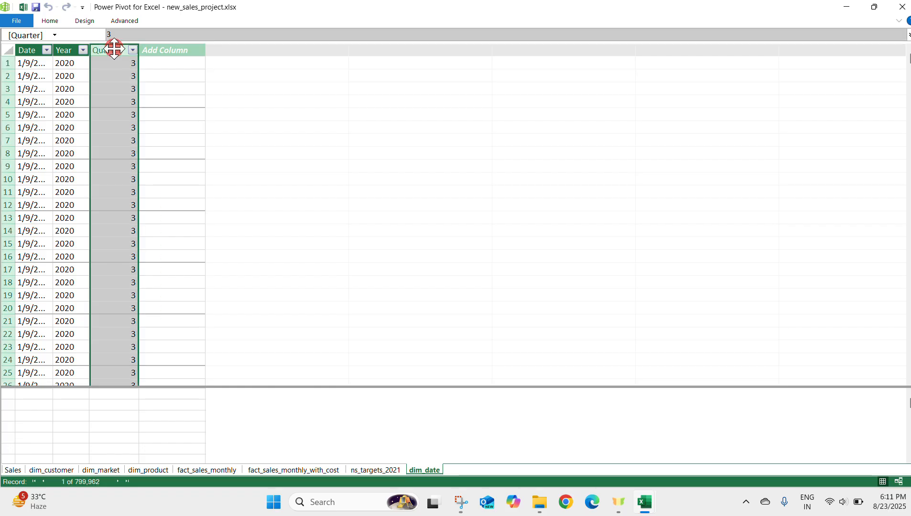
Switch the data model to Diagram View to lay out all its tables.
{"action": "left_click", "coordinate": [50, 21]}
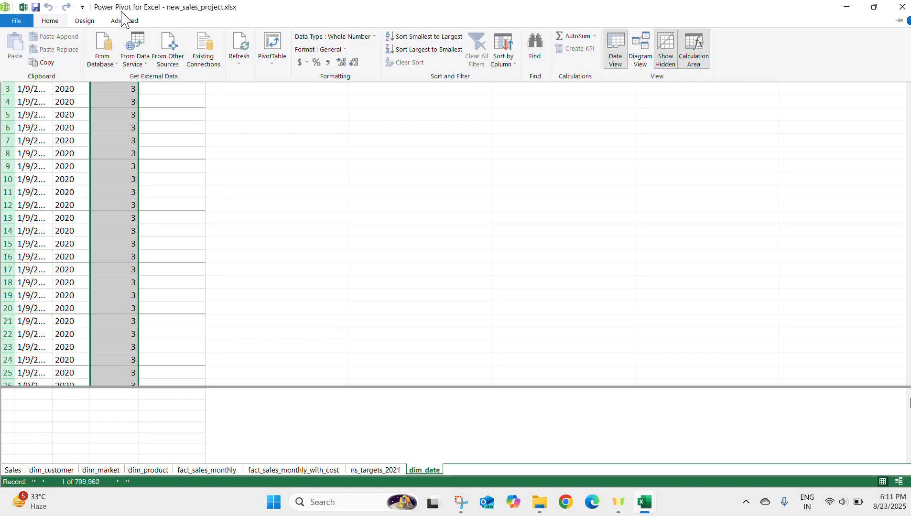
{"action": "left_click", "coordinate": [641, 47]}
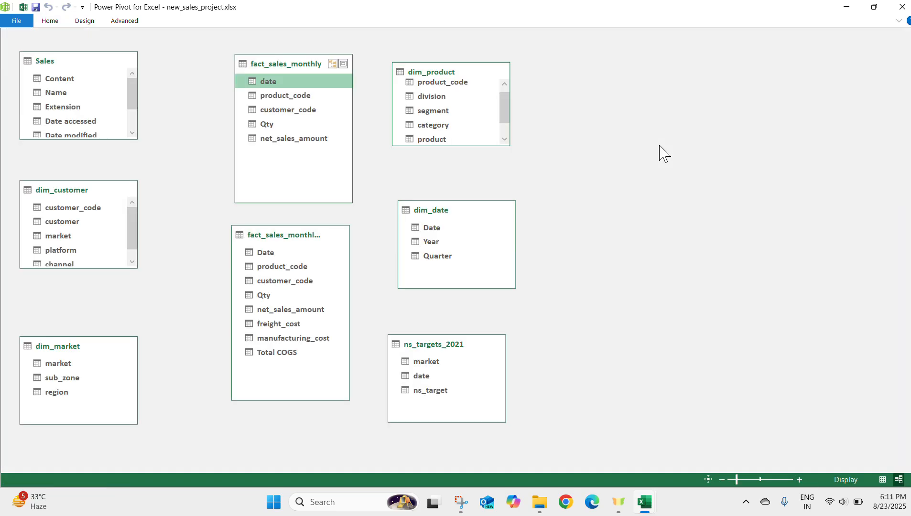
Try to create a relationship between the date column of fact_sales_monthly and the Date column of dim_date.
{"action": "left_click", "coordinate": [291, 161]}
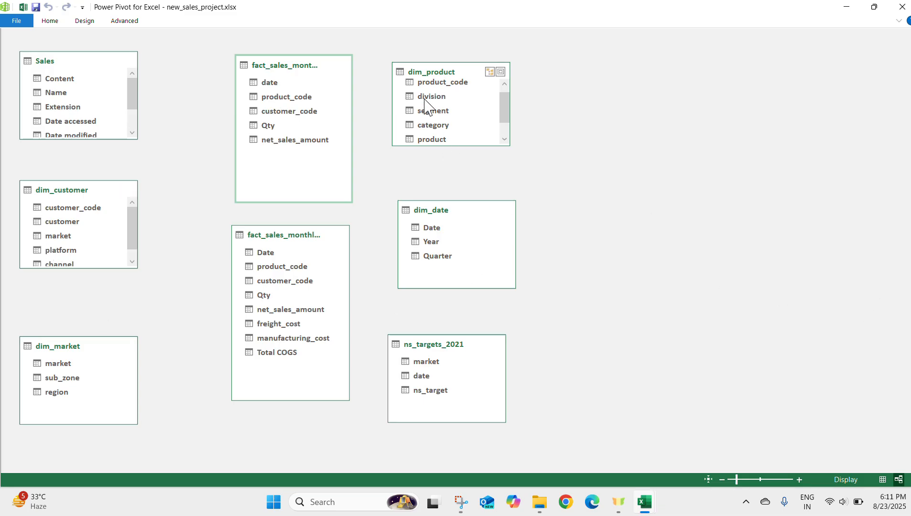
{"action": "left_click", "coordinate": [271, 82]}
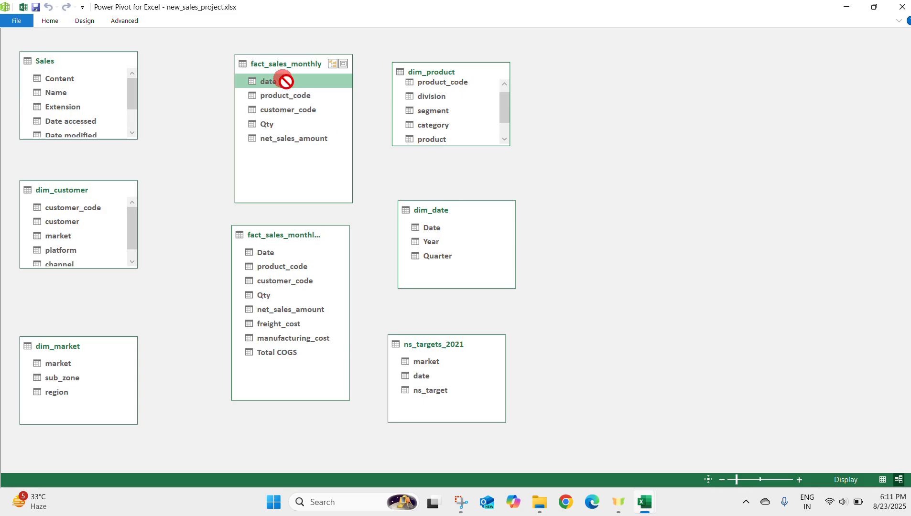
{"action": "mouse_move", "coordinate": [286, 81]}
{"action": "left_mouse_down"}
{"action": "mouse_move", "coordinate": [417, 226]}
{"action": "mouse_move", "coordinate": [437, 230]}
{"action": "mouse_move", "coordinate": [367, 199]}
{"action": "mouse_move", "coordinate": [336, 114]}
{"action": "mouse_move", "coordinate": [289, 75]}
{"action": "mouse_move", "coordinate": [274, 82]}
{"action": "left_mouse_up"}
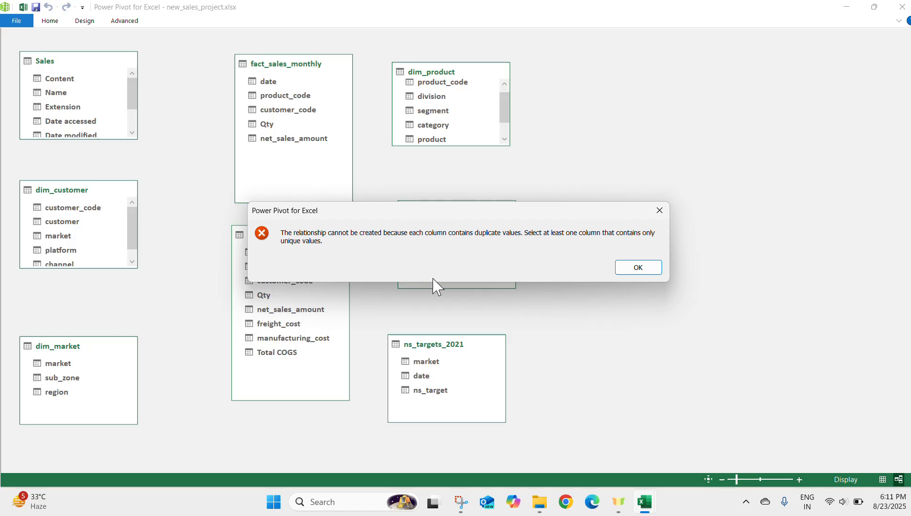
{"action": "left_click", "coordinate": [350, 503]}
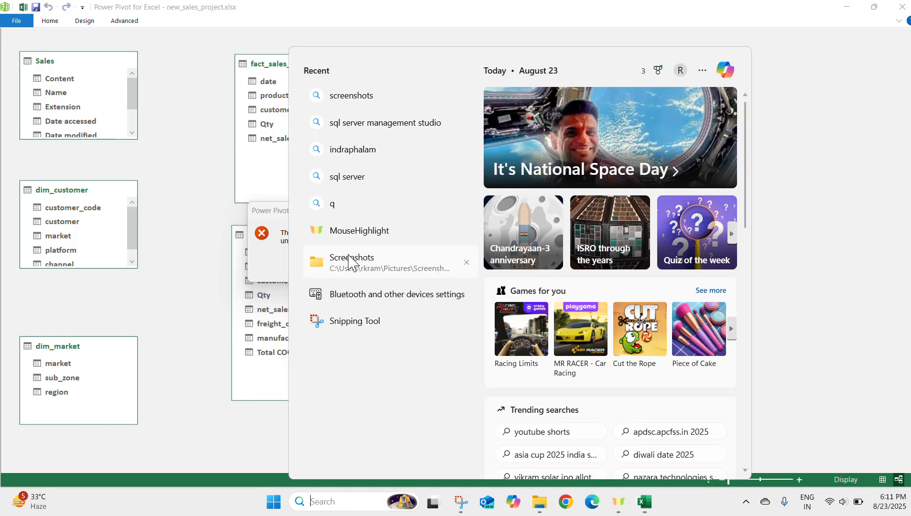
{"action": "left_click", "coordinate": [350, 232]}
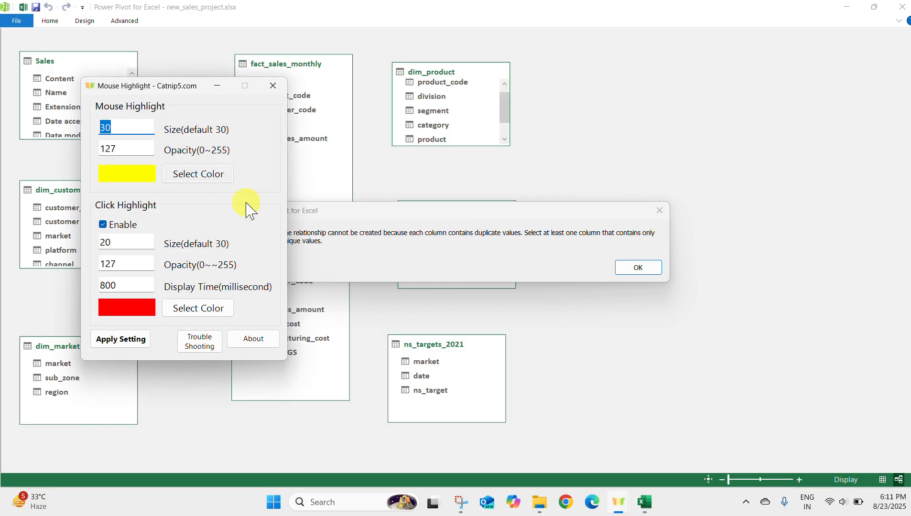
{"action": "left_click", "coordinate": [217, 85]}
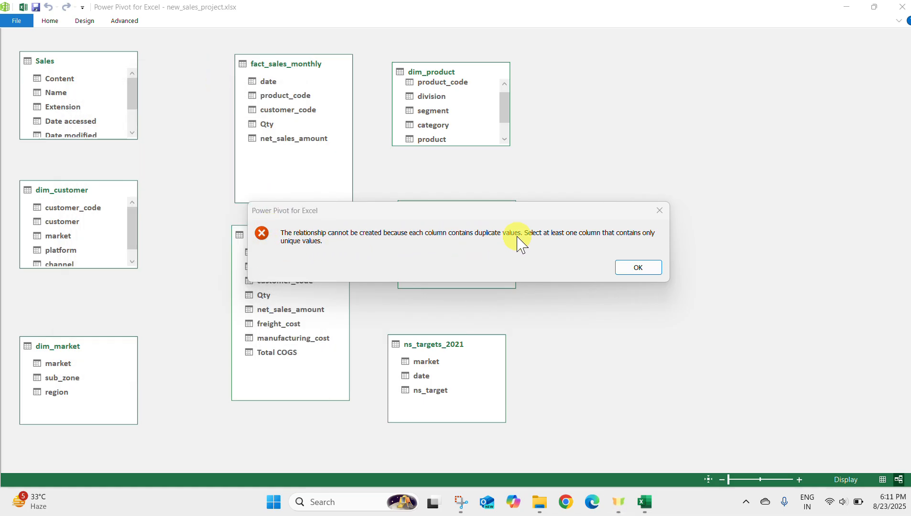
Dismiss the relationship error, save the workbook and return from the data model to the worksheet.
{"action": "left_click", "coordinate": [538, 238]}
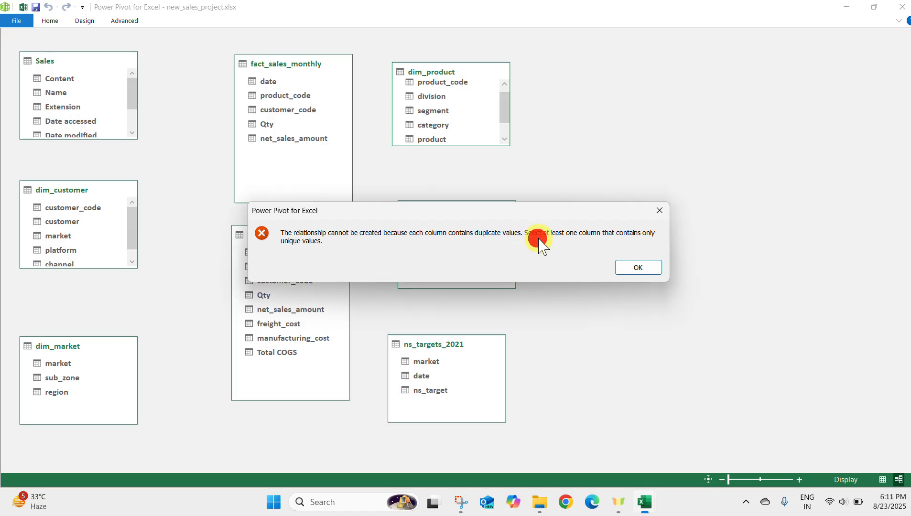
{"action": "left_click", "coordinate": [643, 266]}
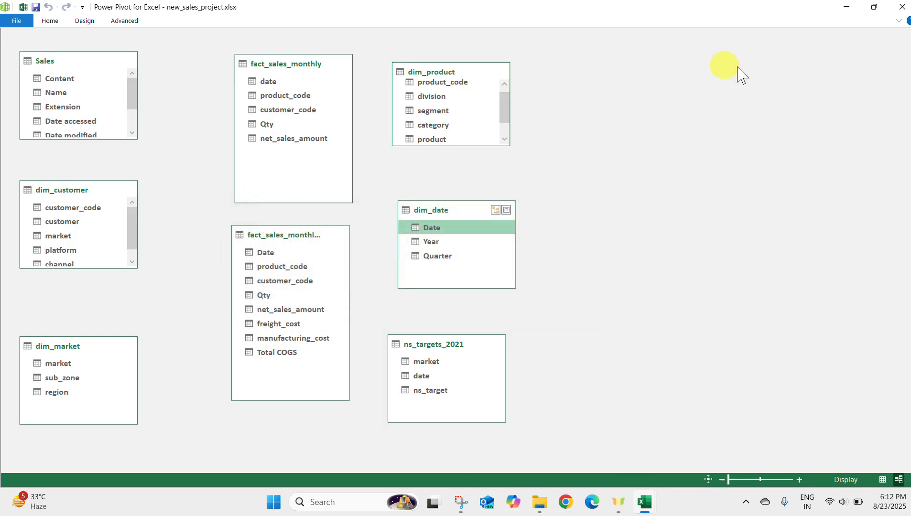
{"action": "left_click", "coordinate": [36, 6]}
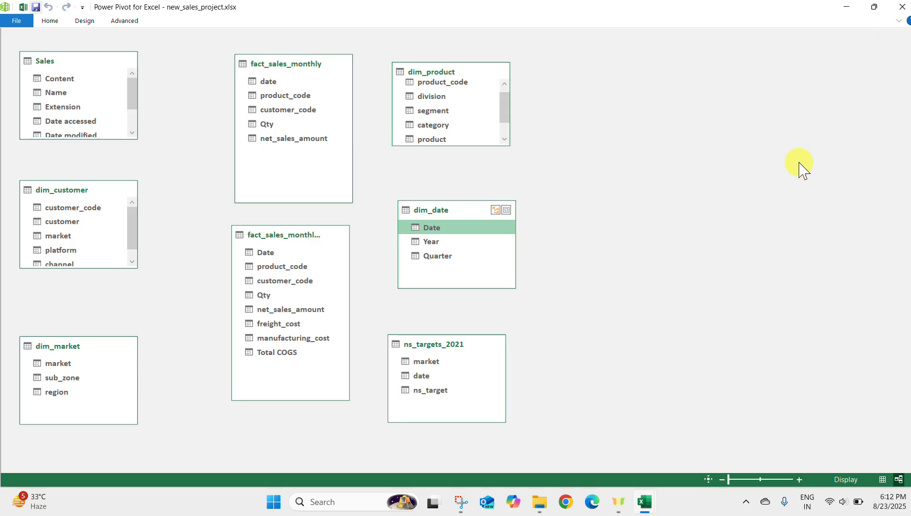
{"action": "left_click", "coordinate": [902, 7]}
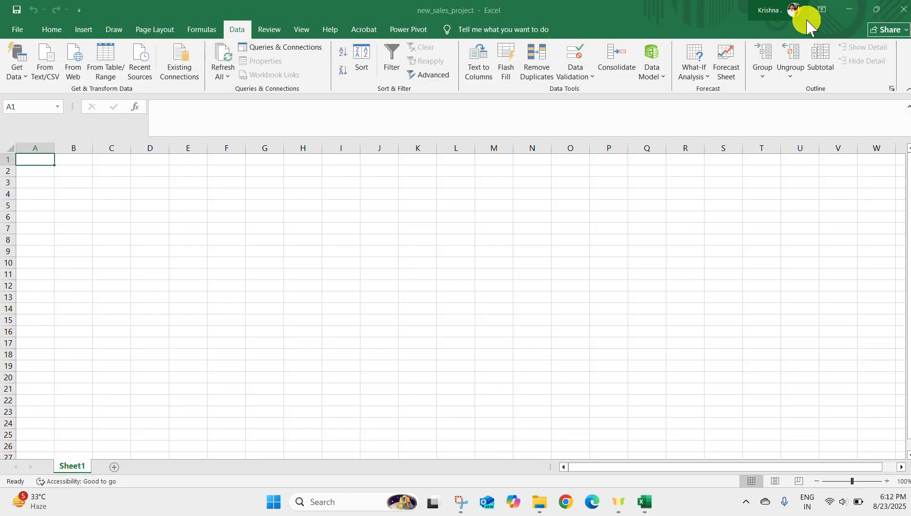
Open the dim_date query in the Power Query Editor and compare its dates with those in fact_sales_monthly.
{"action": "left_click", "coordinate": [278, 47]}
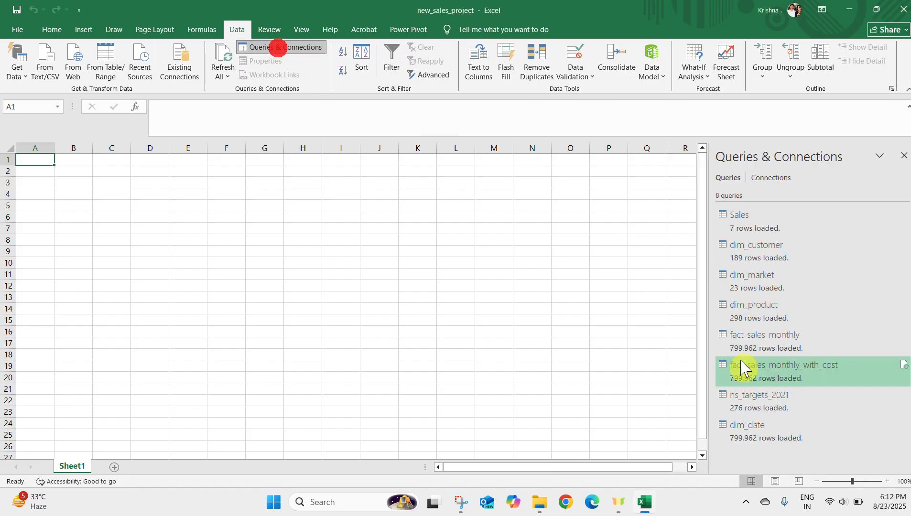
{"action": "double_click", "coordinate": [788, 440]}
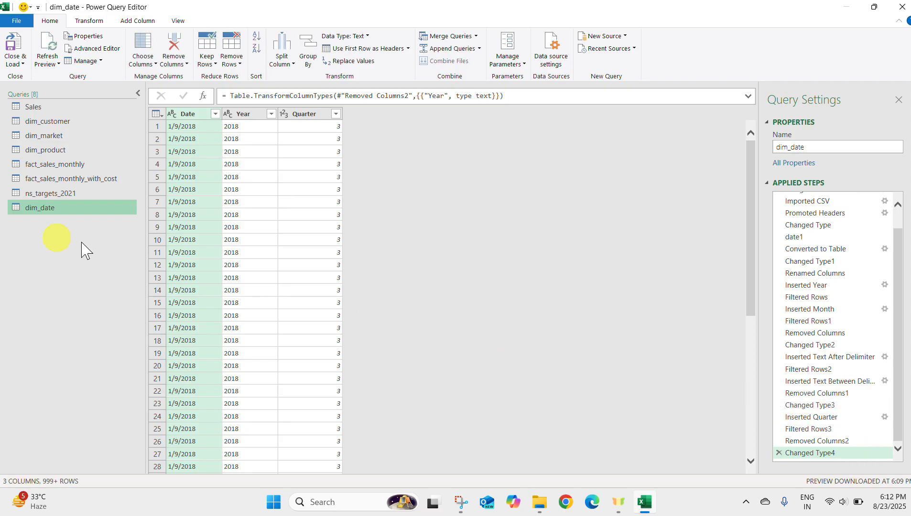
{"action": "left_click", "coordinate": [34, 164]}
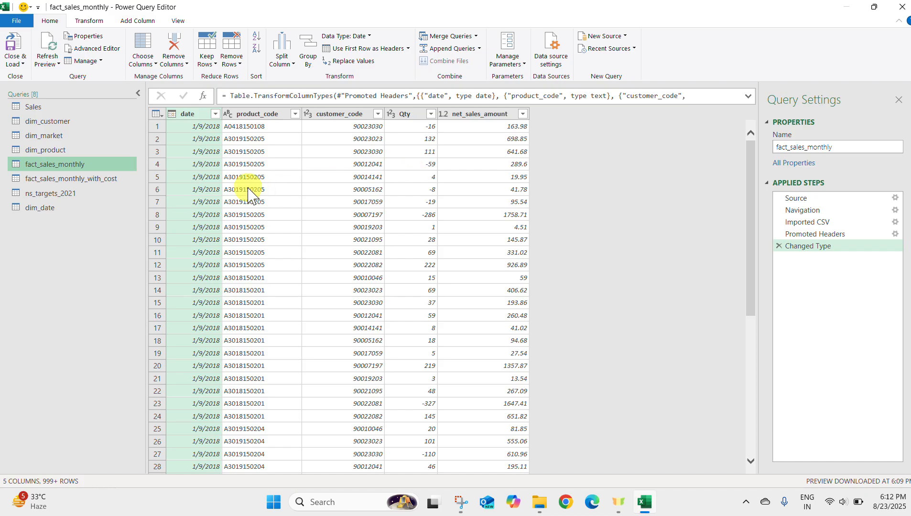
{"action": "left_click", "coordinate": [43, 208]}
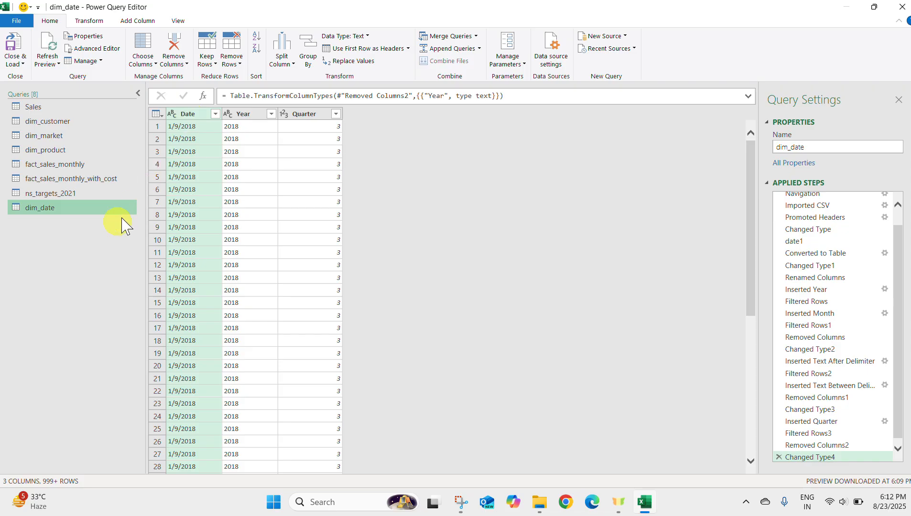
Remove the duplicates from dim_date's Date column, and close and load the query changes.
{"action": "left_click", "coordinate": [189, 114]}
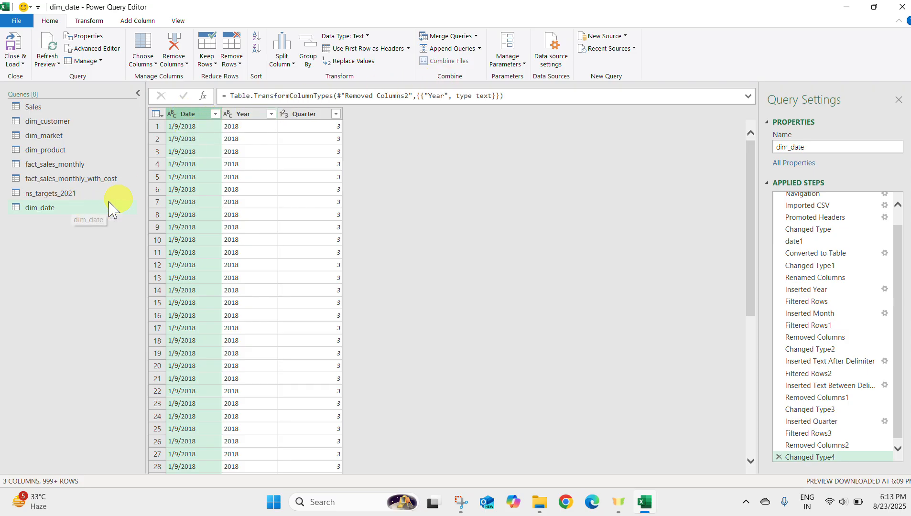
{"action": "left_click", "coordinate": [193, 112]}
{"action": "right_click", "coordinate": [193, 112]}
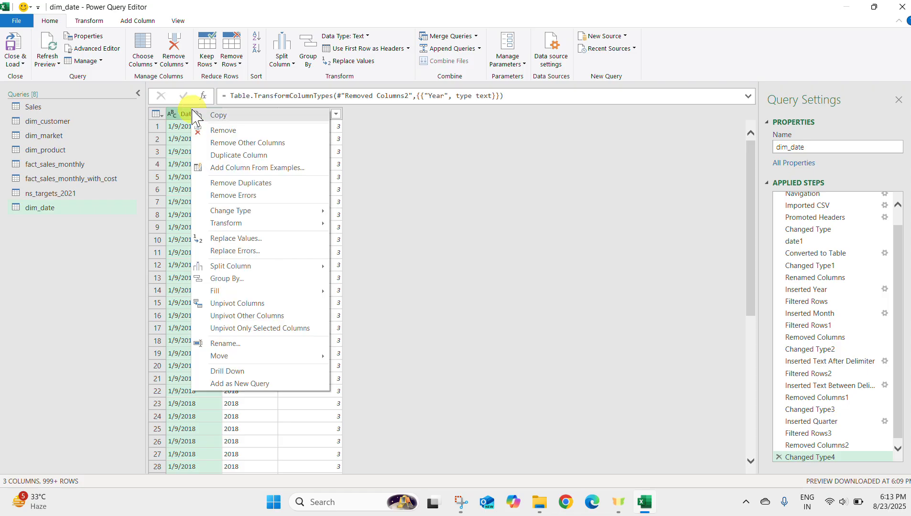
{"action": "left_click", "coordinate": [237, 182]}
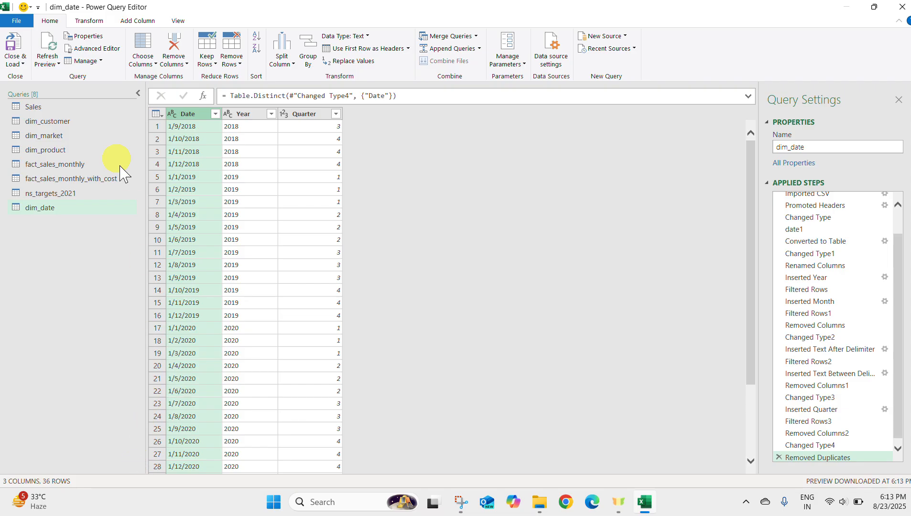
{"action": "left_click", "coordinate": [19, 57]}
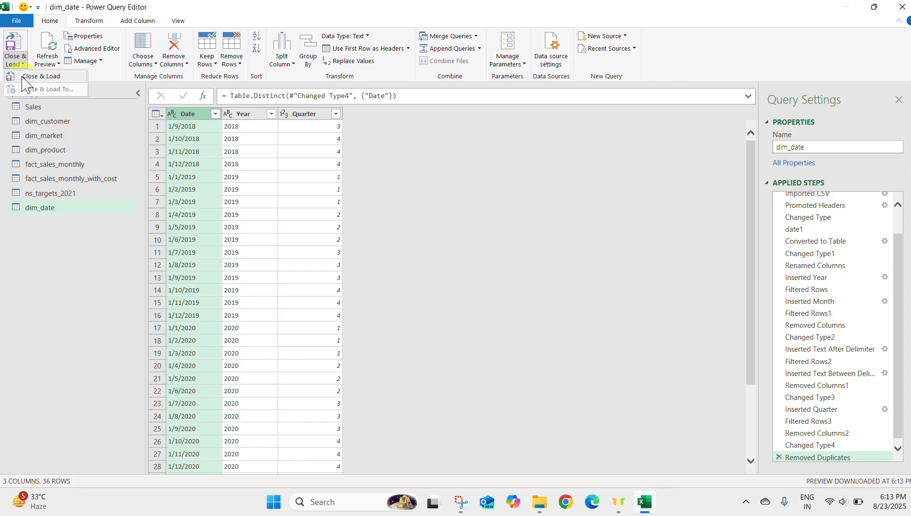
{"action": "left_click", "coordinate": [24, 79]}
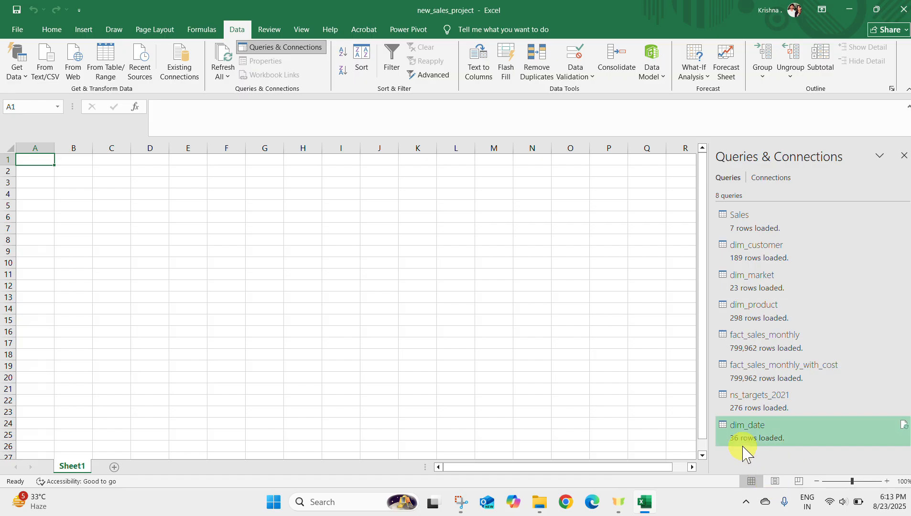
Reopen the workbook's data model in the Power Pivot window.
{"action": "left_click", "coordinate": [660, 66]}
{"action": "left_click", "coordinate": [413, 29]}
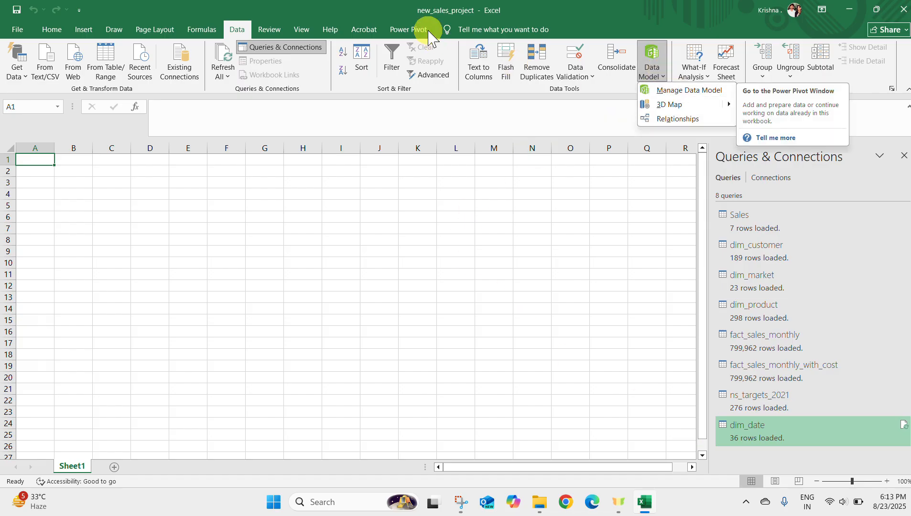
{"action": "left_click", "coordinate": [58, 64]}
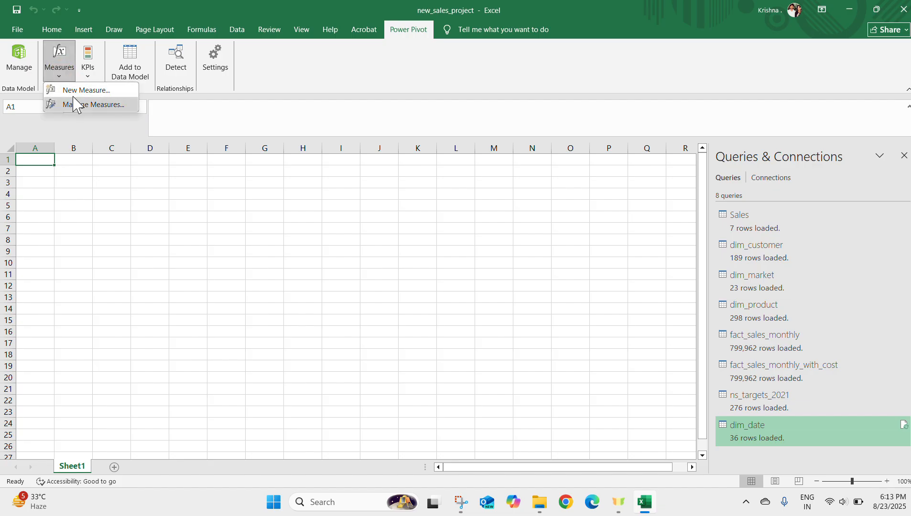
{"action": "left_click", "coordinate": [284, 72]}
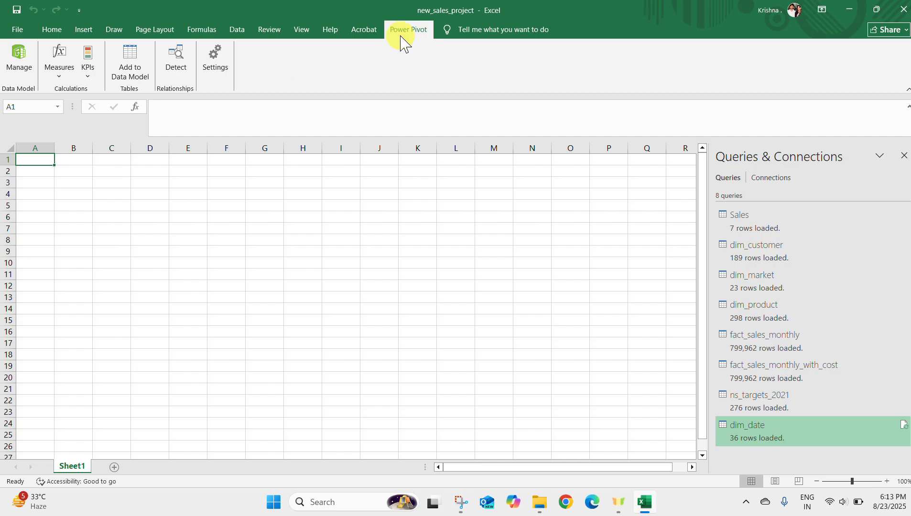
{"action": "left_click", "coordinate": [10, 70]}
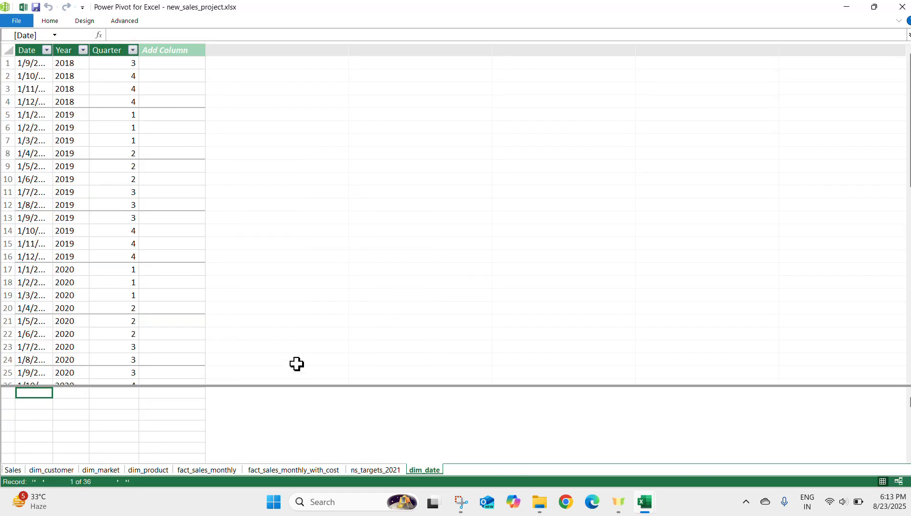
Review the customer and market tables and check the rows of the deduplicated dim_date table.
{"action": "left_click", "coordinate": [48, 471]}
{"action": "left_click", "coordinate": [104, 470]}
{"action": "left_click", "coordinate": [430, 469]}
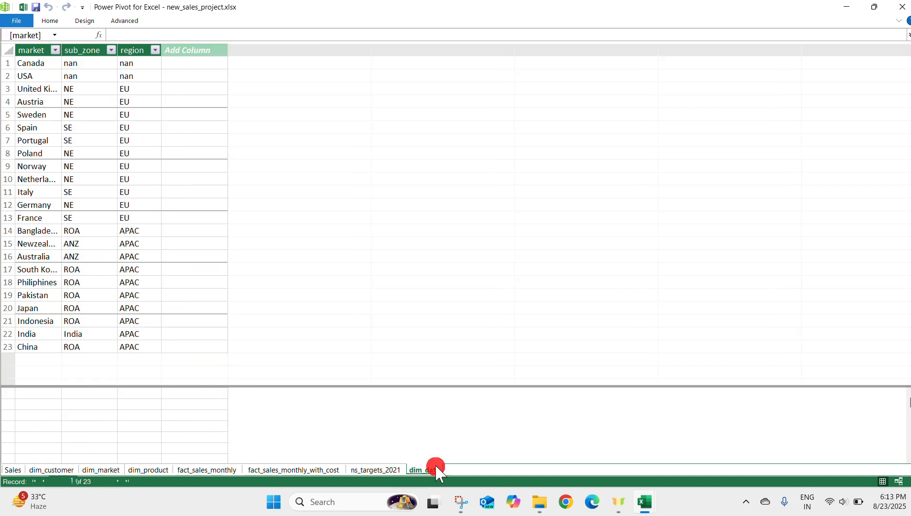
{"action": "scroll", "coordinate": [151, 248], "scroll_direction": "down", "scroll_amount": 2}
{"action": "scroll", "coordinate": [151, 248], "scroll_direction": "down", "scroll_amount": 5}
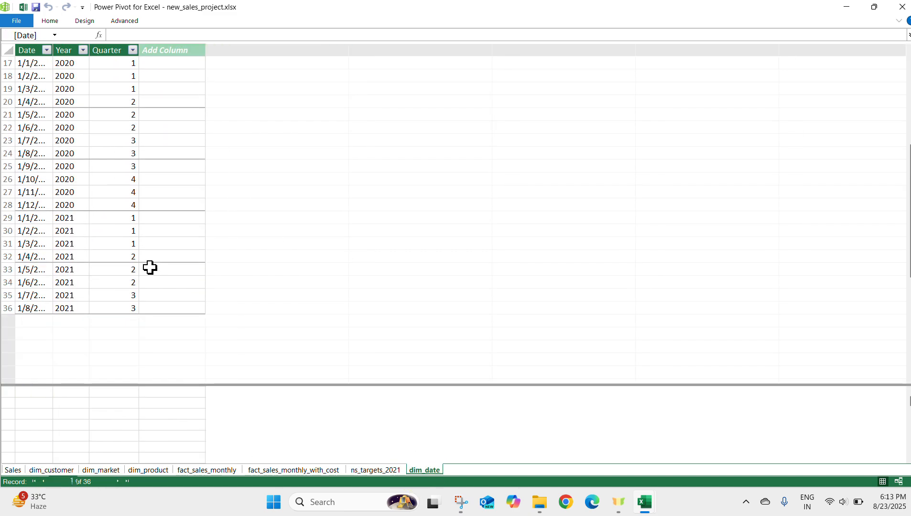
{"action": "scroll", "coordinate": [139, 287], "scroll_direction": "up", "scroll_amount": 2}
{"action": "scroll", "coordinate": [129, 297], "scroll_direction": "up", "scroll_amount": 5}
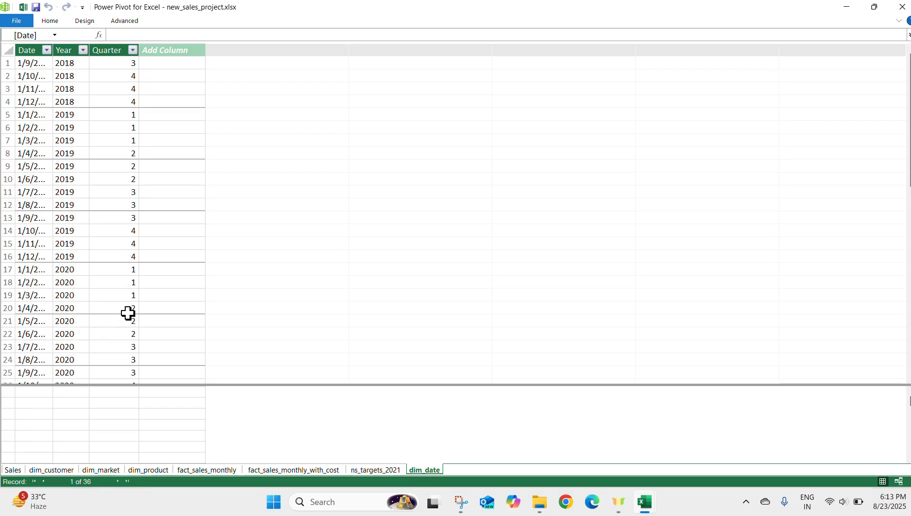
Switch to Diagram View and create a relationship between dim_date's Date column and fact_sales_monthly's date column.
{"action": "left_click", "coordinate": [56, 21]}
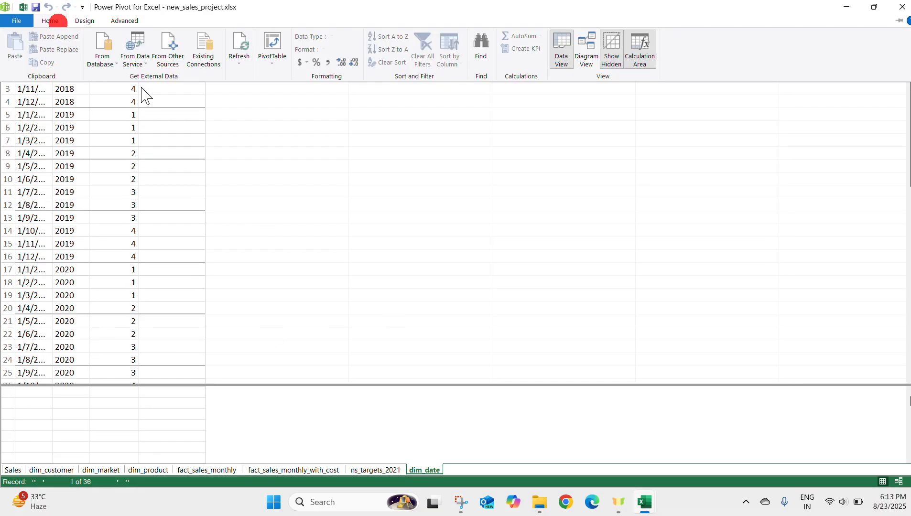
{"action": "left_click", "coordinate": [586, 42]}
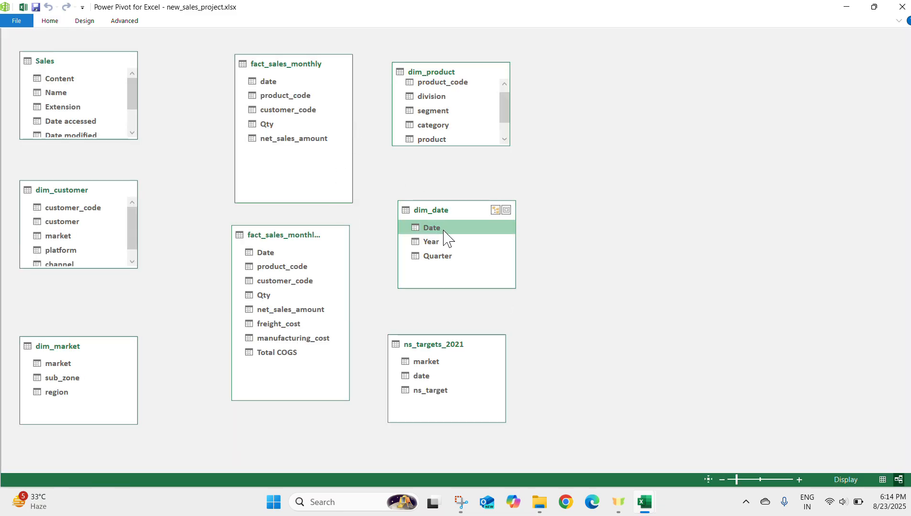
{"action": "left_click_drag", "start_coordinate": [444, 229], "coordinate": [423, 229]}
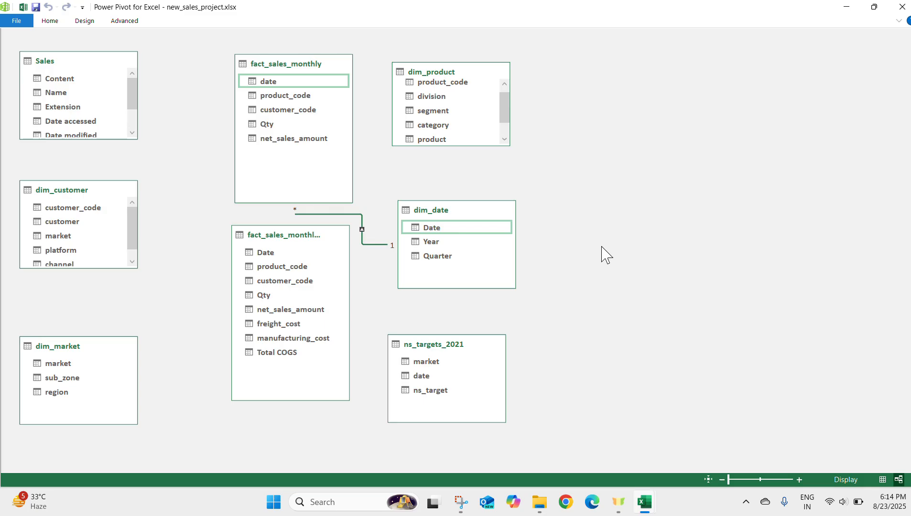
Inspect the relationship line between fact_sales_monthly and dim_date to check which columns it joins.
{"action": "left_click", "coordinate": [329, 263]}
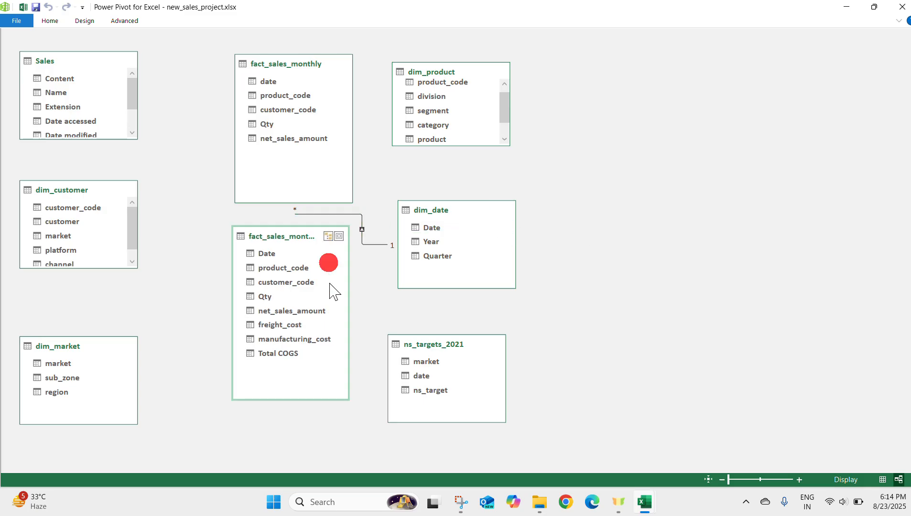
{"action": "mouse_move", "coordinate": [385, 245]}
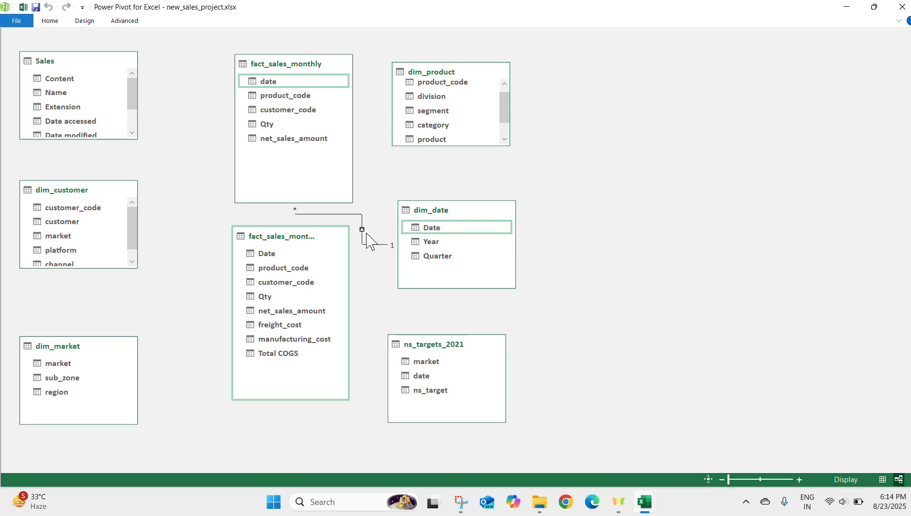
{"action": "left_click", "coordinate": [427, 228]}
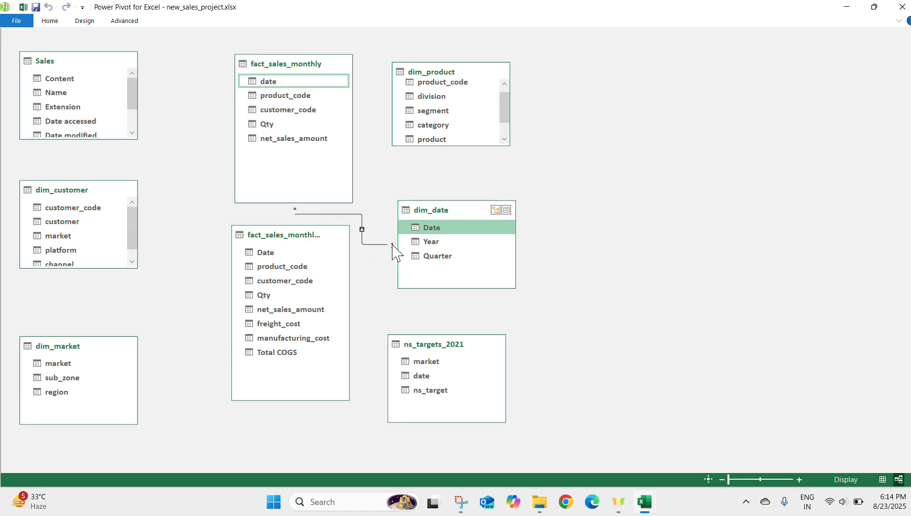
{"action": "left_click", "coordinate": [340, 254]}
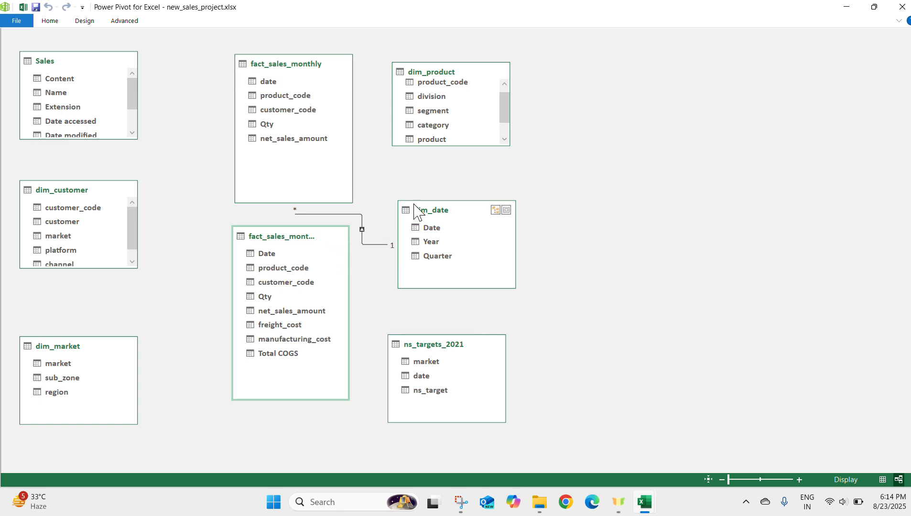
Enlarge the dim_product table to fit all its columns, and move the Sales table far away from the other tables.
{"action": "left_click_drag", "start_coordinate": [506, 145], "coordinate": [521, 190]}
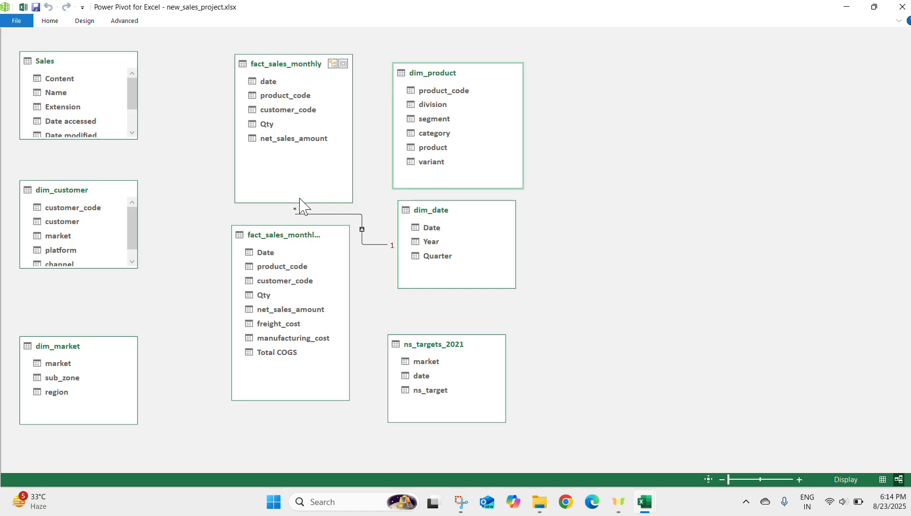
{"action": "left_click_drag", "start_coordinate": [89, 66], "coordinate": [861, 155]}
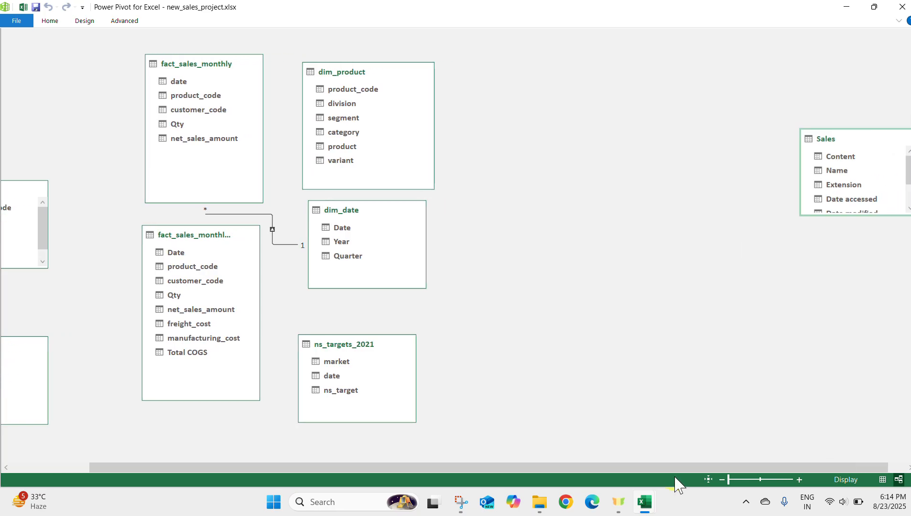
Enlarge the dim_customer and dim_market tables upward so that all of dim_customer's columns fit.
{"action": "left_click_drag", "start_coordinate": [670, 467], "coordinate": [590, 467]}
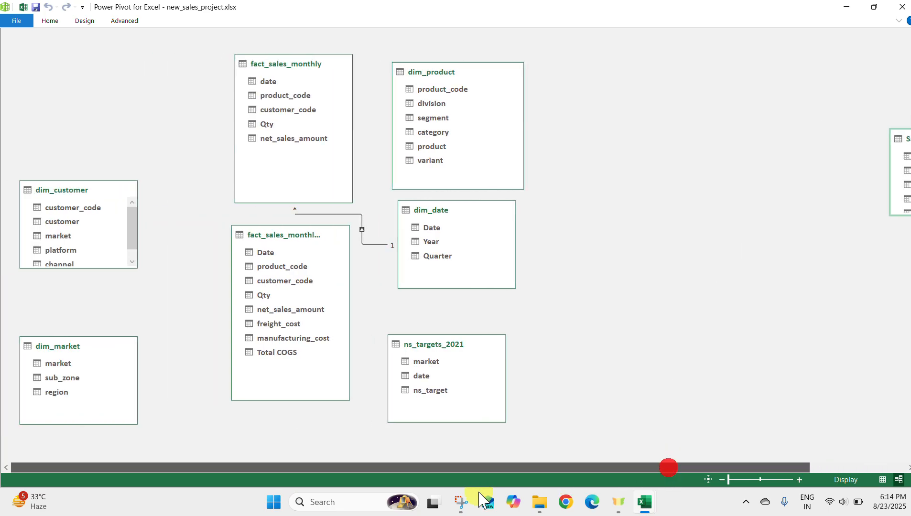
{"action": "left_click_drag", "start_coordinate": [89, 181], "coordinate": [98, 85]}
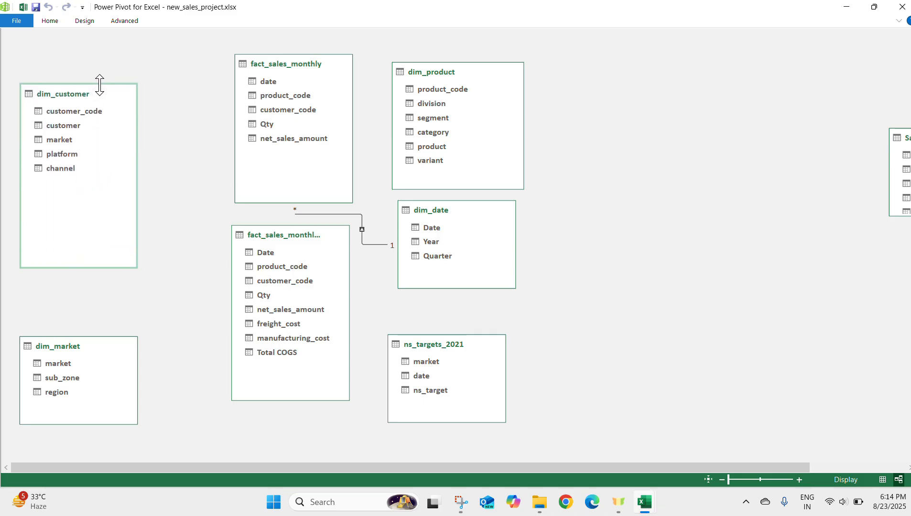
{"action": "left_click_drag", "start_coordinate": [92, 337], "coordinate": [92, 287]}
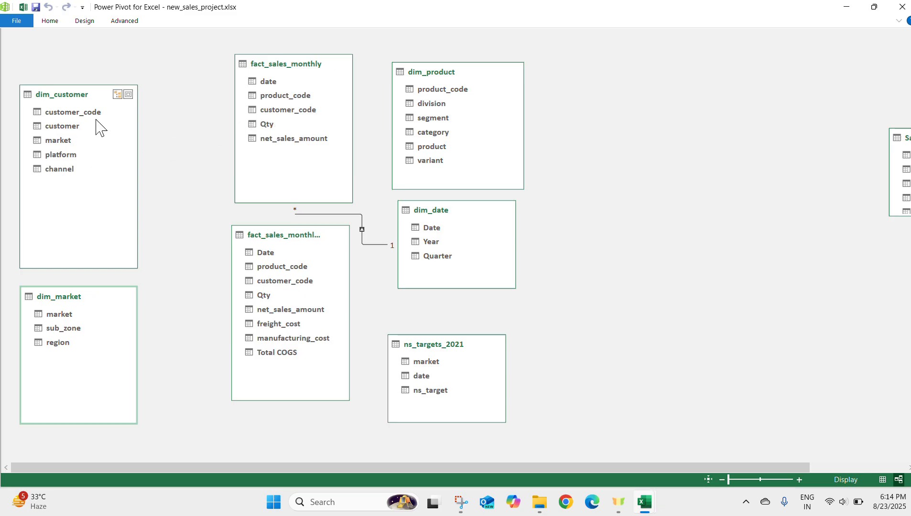
Create a relationship between dim_customer's customer_code column and fact_sales_monthly's customer_code column.
{"action": "left_click_drag", "start_coordinate": [90, 110], "coordinate": [285, 106]}
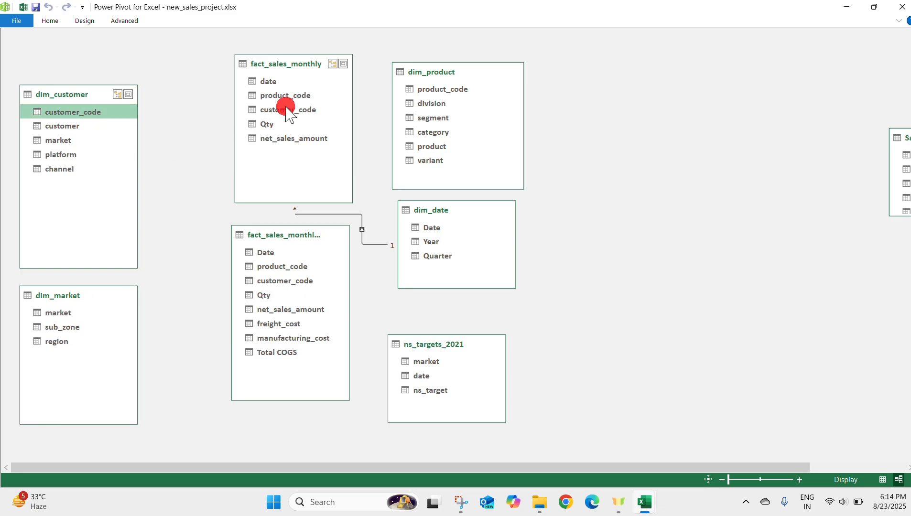
{"action": "left_click", "coordinate": [285, 109]}
{"action": "left_click", "coordinate": [90, 113]}
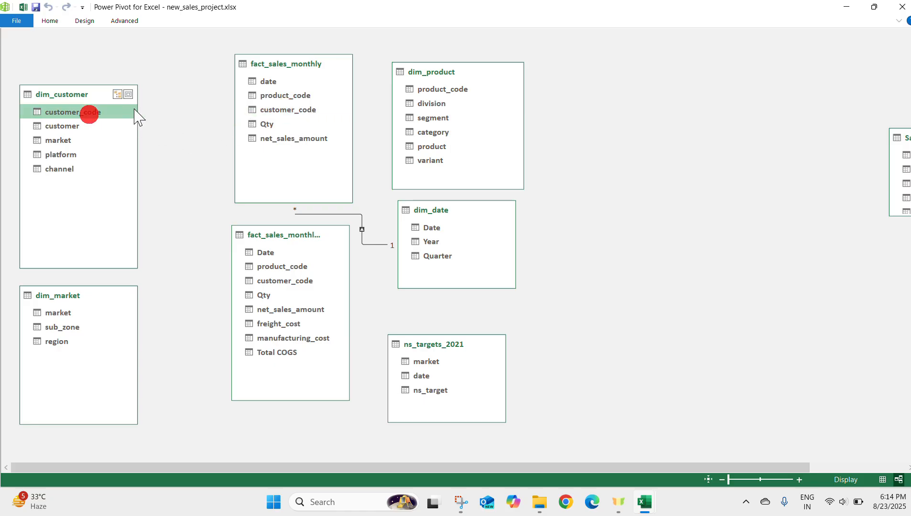
{"action": "mouse_move", "coordinate": [135, 115]}
{"action": "left_mouse_down"}
{"action": "mouse_move", "coordinate": [122, 110]}
{"action": "mouse_move", "coordinate": [268, 112]}
{"action": "left_mouse_up"}
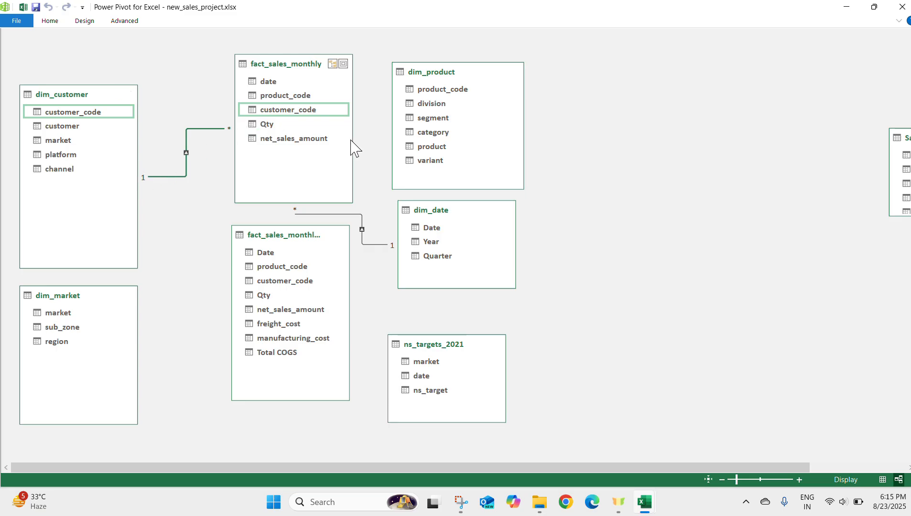
Create a relationship between dim_product's product_code column and fact_sales_monthly's product_code column.
{"action": "left_click", "coordinate": [264, 253]}
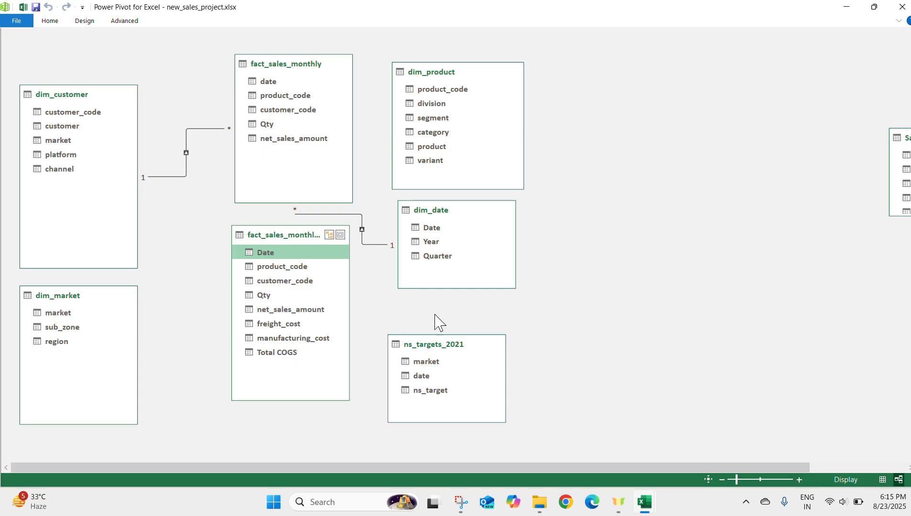
{"action": "left_click", "coordinate": [452, 366]}
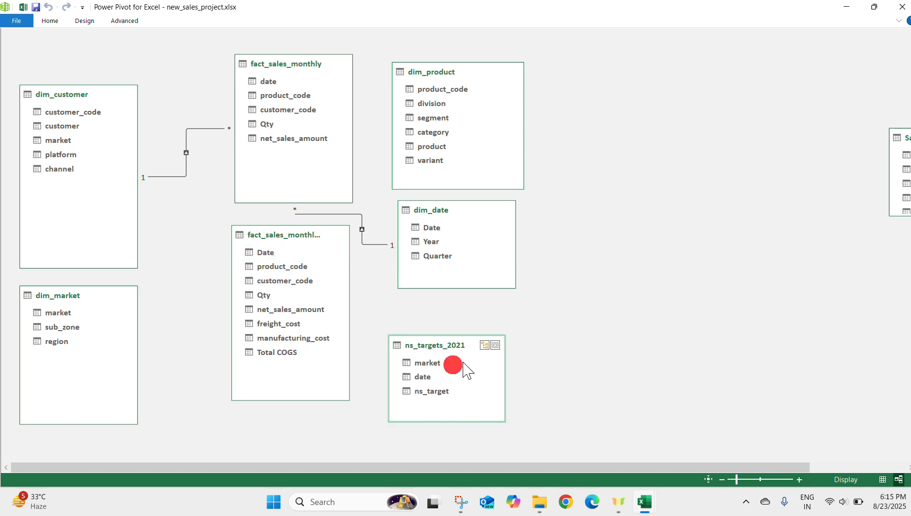
{"action": "left_click", "coordinate": [493, 384]}
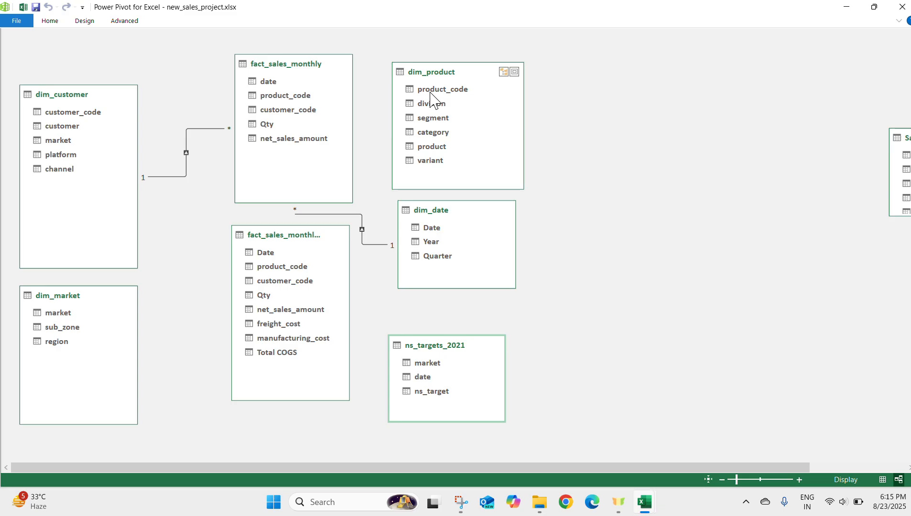
{"action": "left_click_drag", "start_coordinate": [428, 90], "coordinate": [301, 99]}
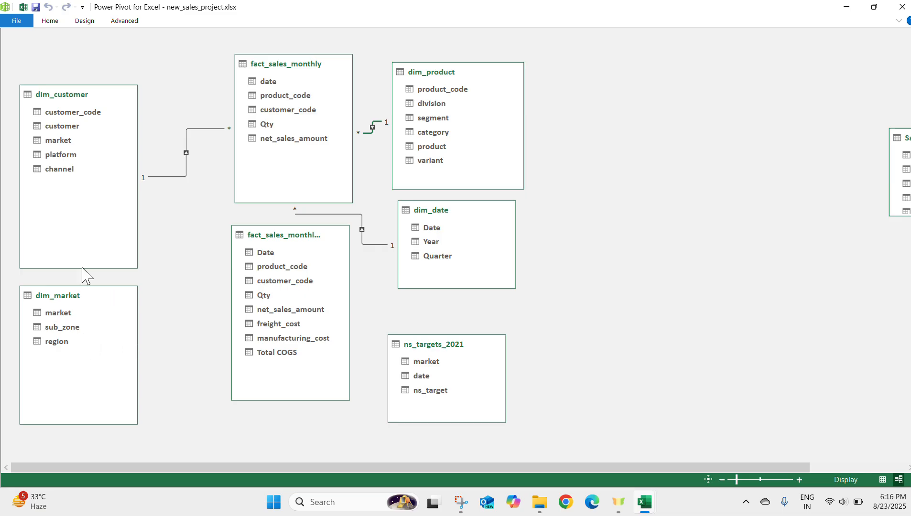
Create a relationship between dim_market's market column and dim_customer's market column.
{"action": "left_click", "coordinate": [50, 312]}
{"action": "left_click_drag", "start_coordinate": [51, 312], "coordinate": [62, 140]}
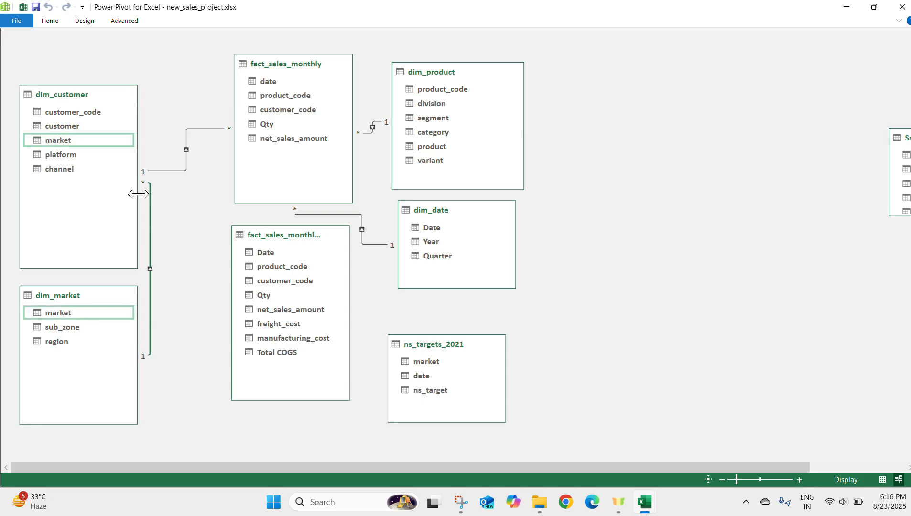
Move fact_sales_monthly_with_cost lower in the diagram and relate dim_date's Date column to its Date column.
{"action": "left_click", "coordinate": [266, 375]}
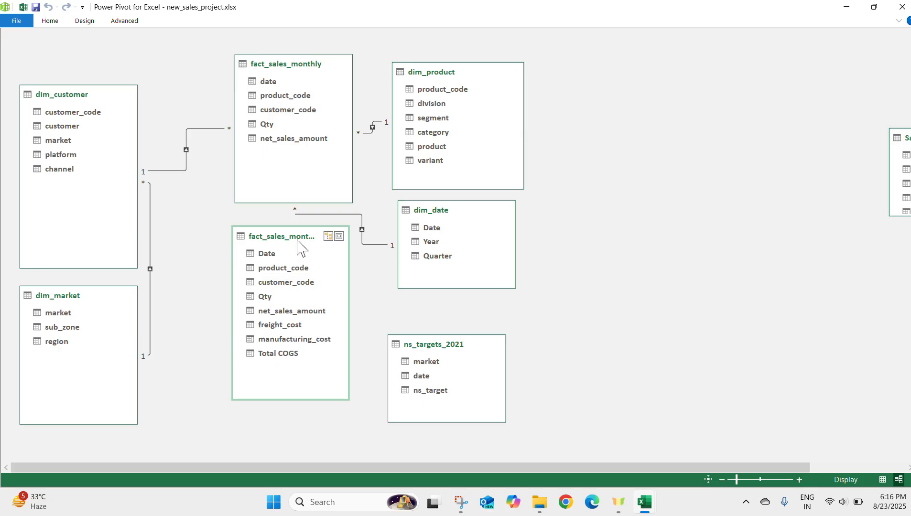
{"action": "left_click_drag", "start_coordinate": [300, 244], "coordinate": [275, 294]}
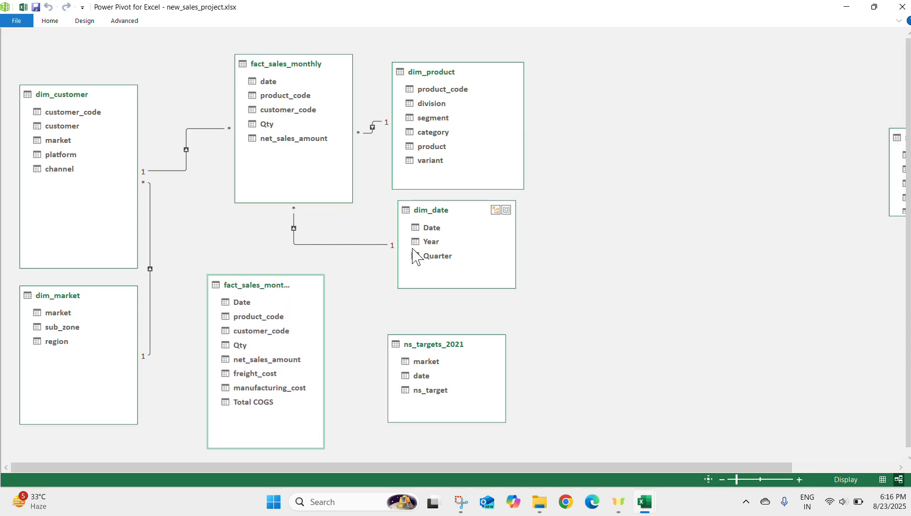
{"action": "left_click", "coordinate": [418, 227]}
{"action": "left_click", "coordinate": [433, 243]}
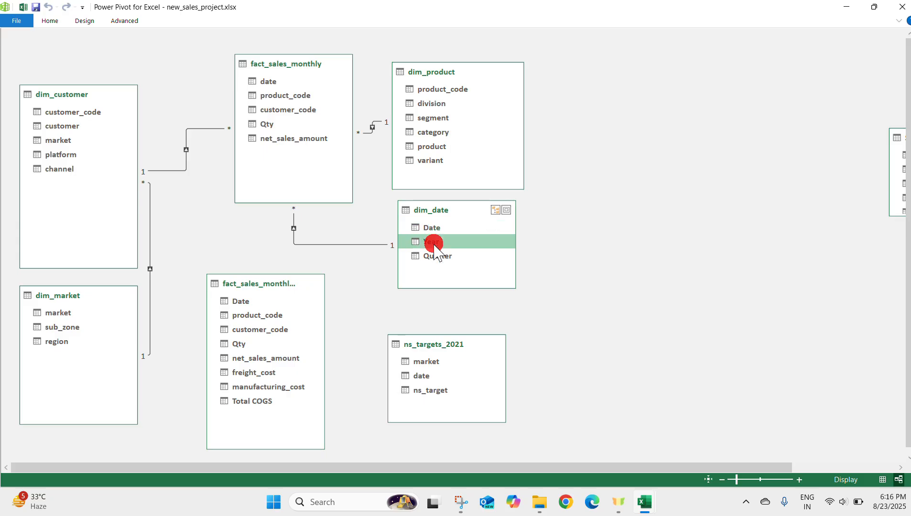
{"action": "left_click", "coordinate": [440, 256]}
{"action": "left_click_drag", "start_coordinate": [449, 230], "coordinate": [450, 230]}
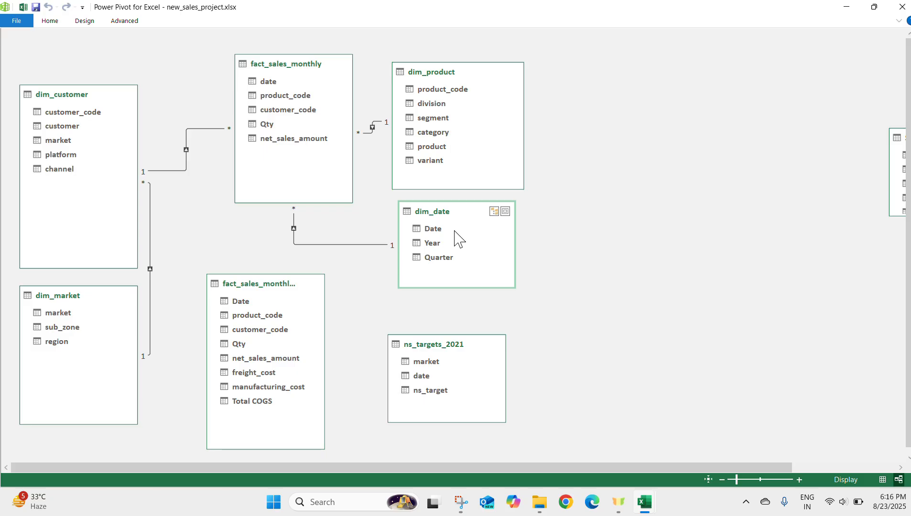
{"action": "mouse_move", "coordinate": [427, 228]}
{"action": "left_mouse_down"}
{"action": "mouse_move", "coordinate": [402, 227]}
{"action": "mouse_move", "coordinate": [239, 303]}
{"action": "left_mouse_up"}
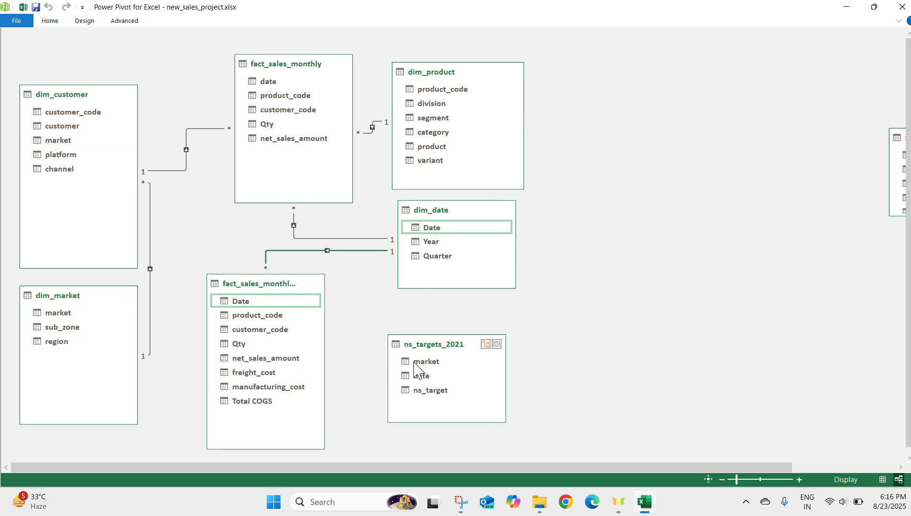
Relate dim_market's market column to ns_targets_2021's market column, and move fact_sales_monthly_with_cost further down beneath dim_date's relationship line.
{"action": "left_click", "coordinate": [68, 306]}
{"action": "left_click_drag", "start_coordinate": [68, 305], "coordinate": [416, 359]}
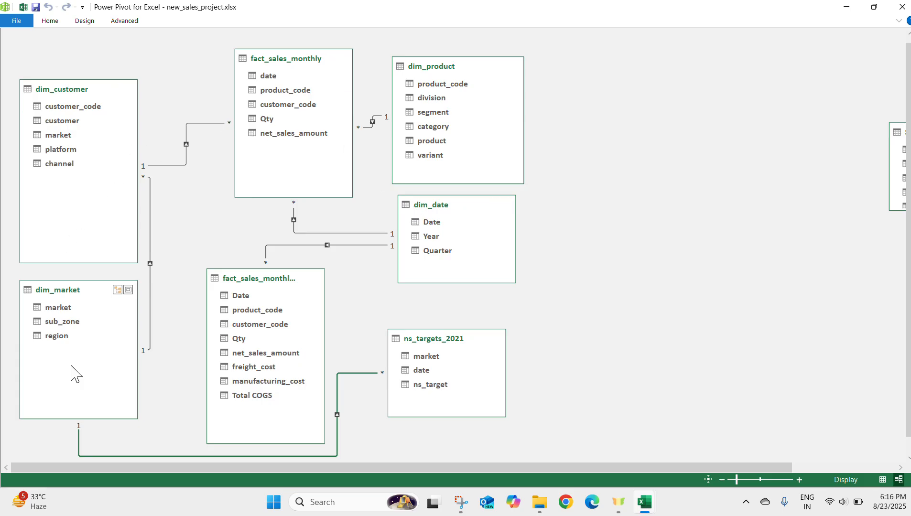
{"action": "left_click", "coordinate": [165, 444]}
{"action": "left_click", "coordinate": [301, 433]}
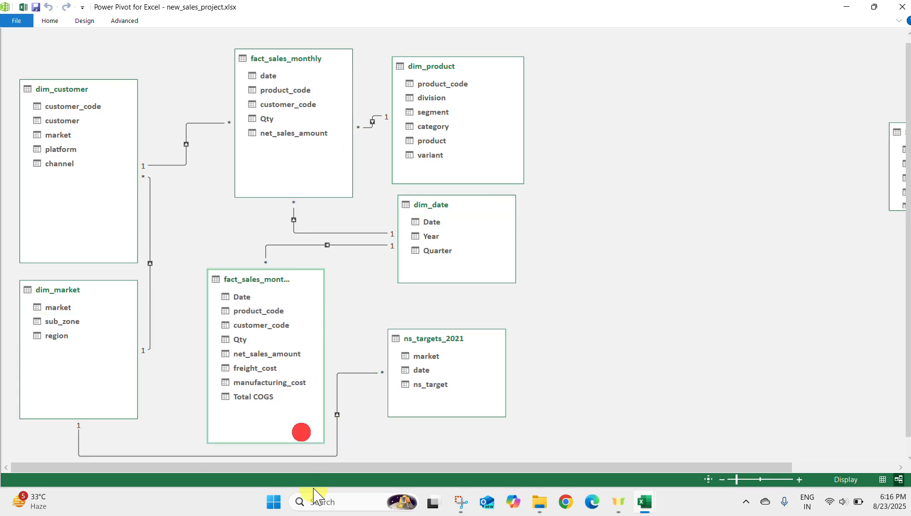
{"action": "left_click_drag", "start_coordinate": [274, 280], "coordinate": [297, 319]}
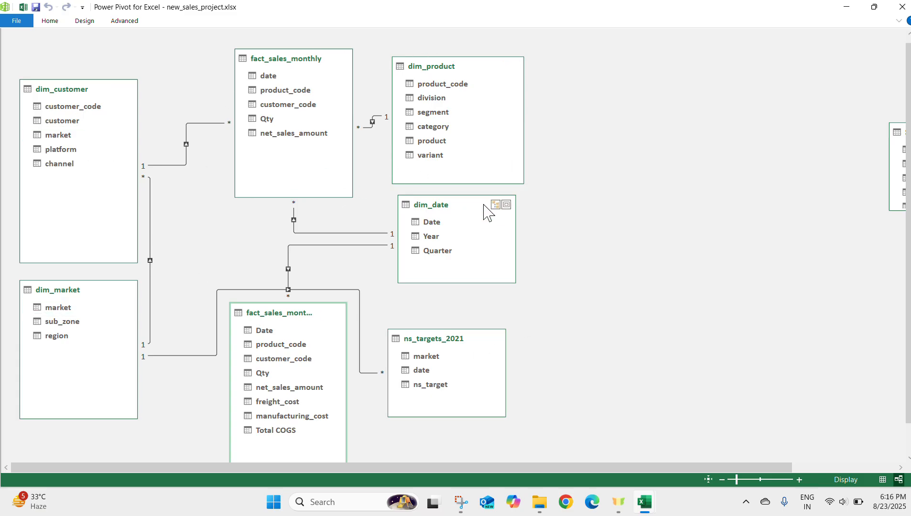
{"action": "left_click", "coordinate": [482, 258]}
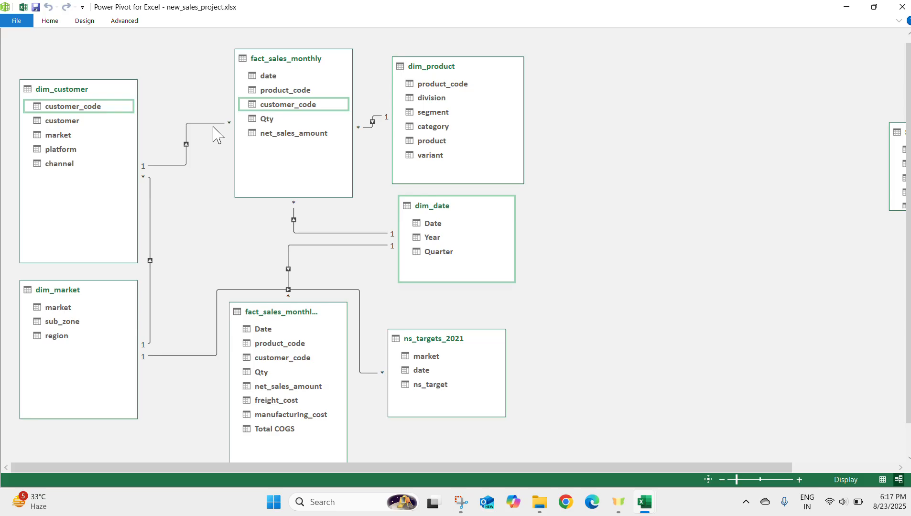
Try to create the product_code relationship again from fact_sales_monthly to dim_product.
{"action": "left_click", "coordinate": [281, 90]}
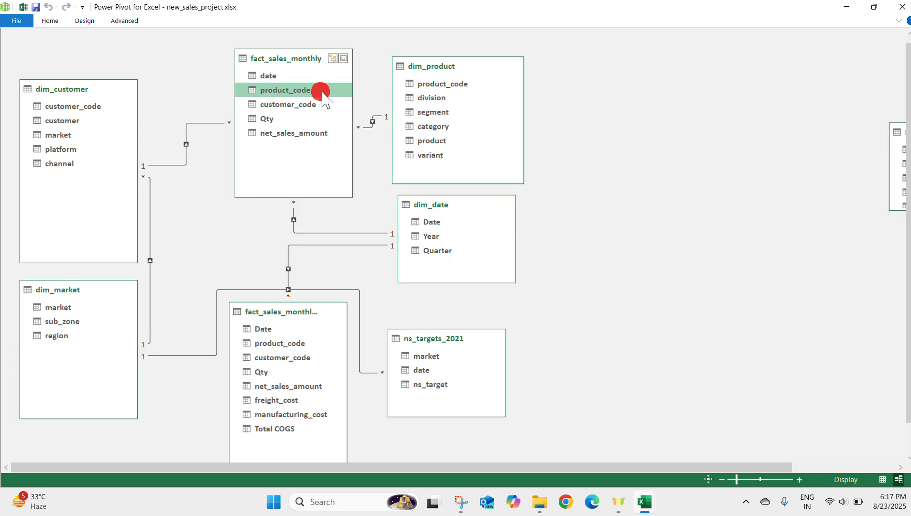
{"action": "left_click_drag", "start_coordinate": [319, 91], "coordinate": [417, 83]}
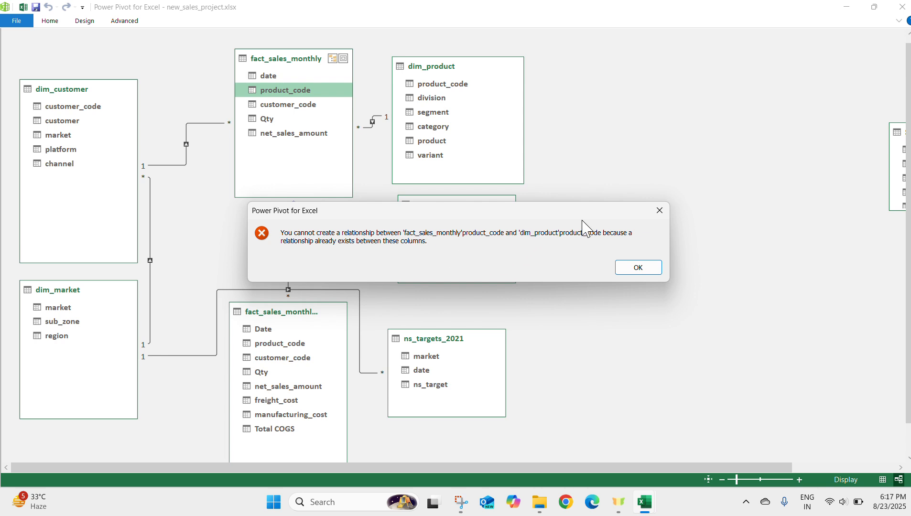
{"action": "left_click", "coordinate": [624, 267]}
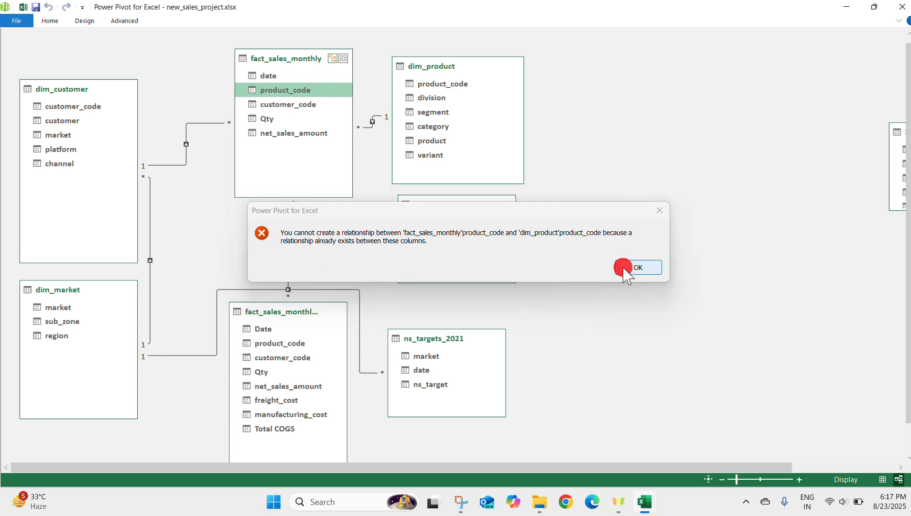
{"action": "left_click", "coordinate": [373, 125]}
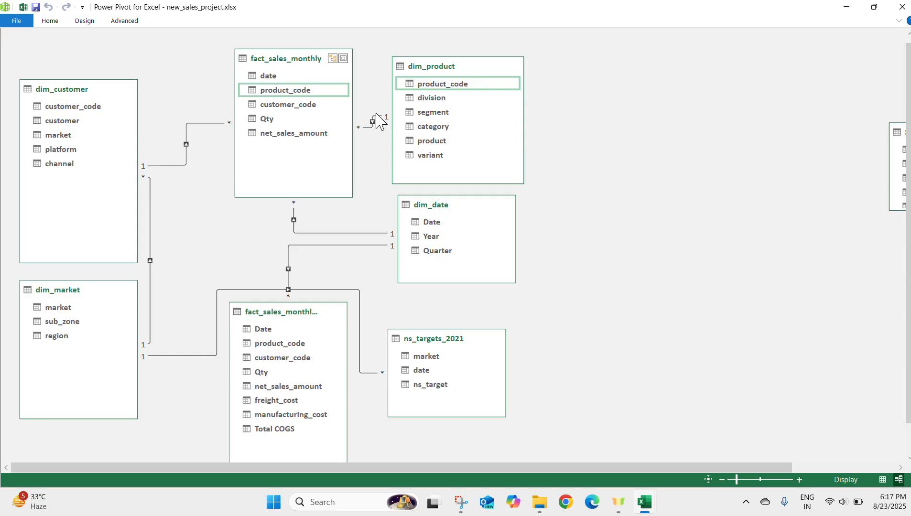
{"action": "left_click_drag", "start_coordinate": [301, 90], "coordinate": [488, 153]}
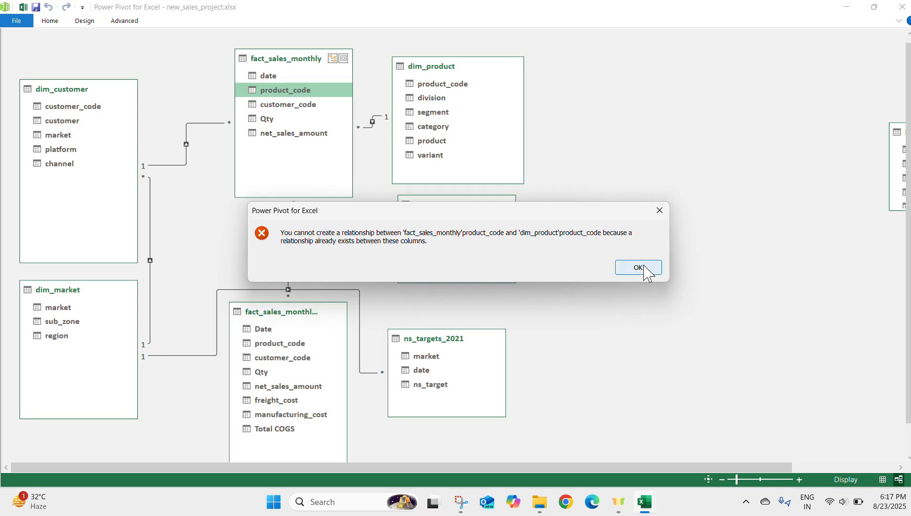
{"action": "left_click", "coordinate": [639, 267]}
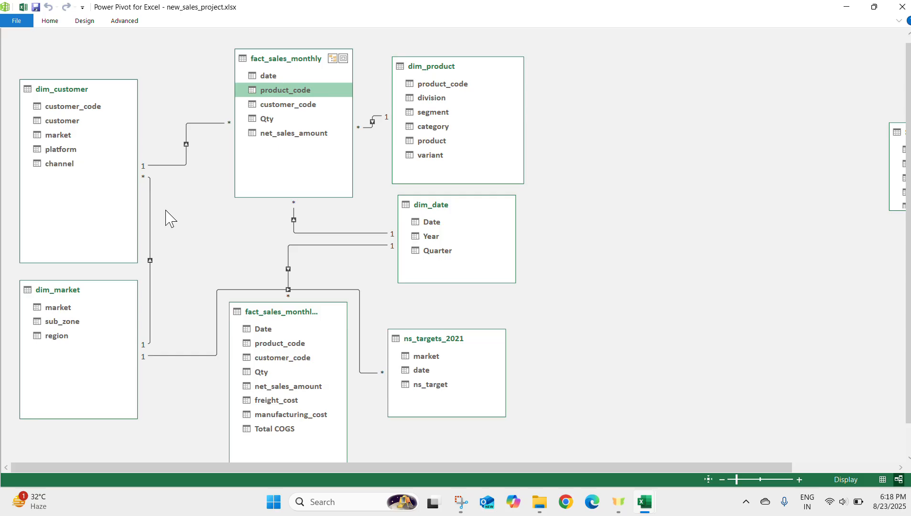
Extend the fact_sales_monthly_with_cost table upward in the diagram and save the data model.
{"action": "left_click", "coordinate": [337, 318]}
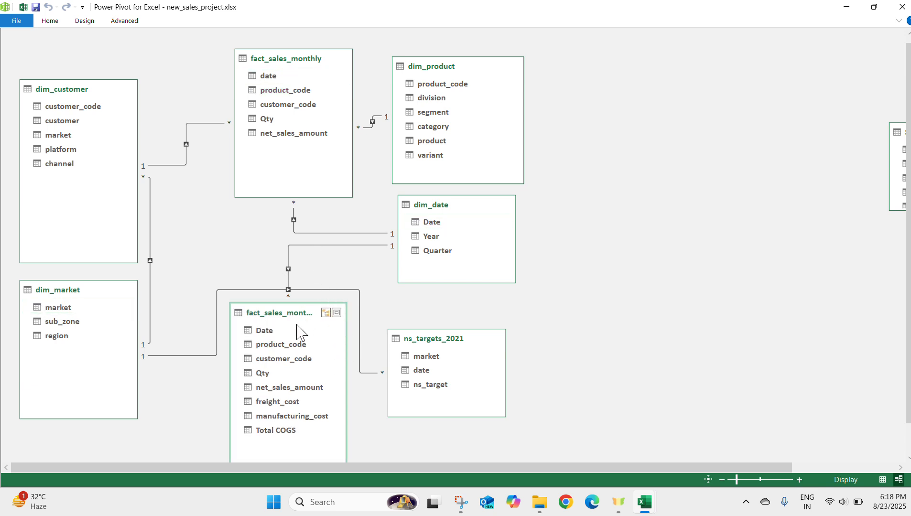
{"action": "left_click", "coordinate": [294, 308]}
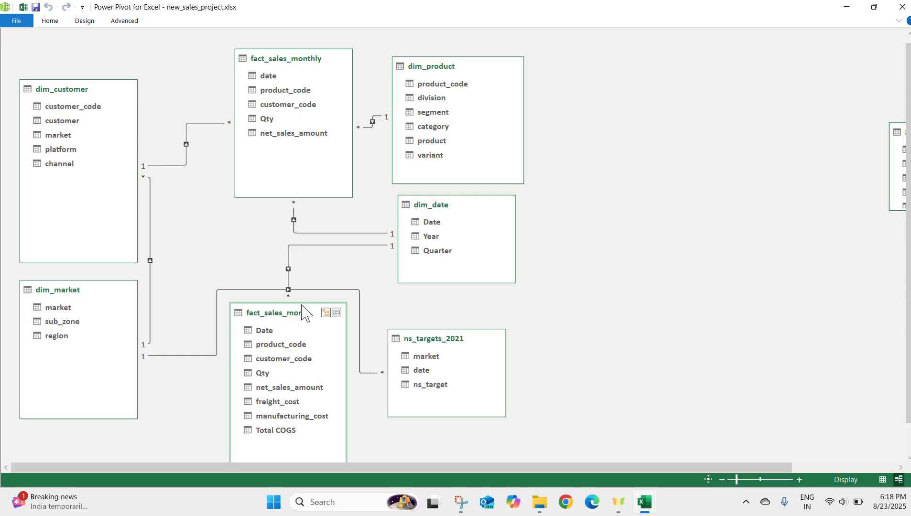
{"action": "left_click_drag", "start_coordinate": [302, 313], "coordinate": [301, 247]}
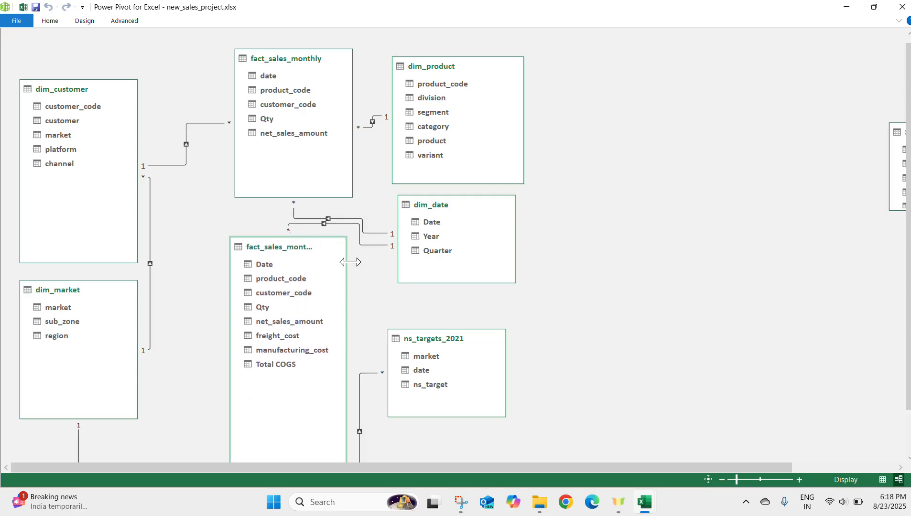
{"action": "left_click", "coordinate": [35, 8]}
Switch the data model back to Data View and close the Power Pivot window.
{"action": "left_click", "coordinate": [50, 21]}
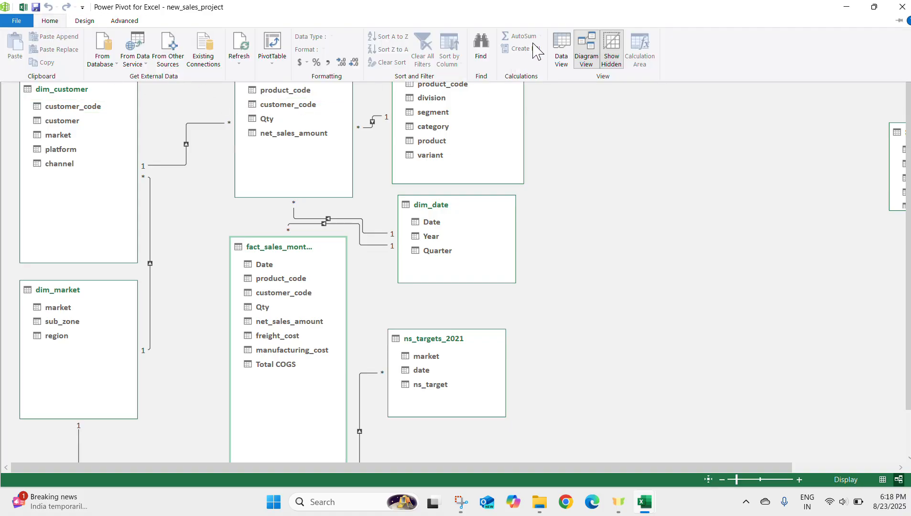
{"action": "left_click", "coordinate": [569, 48]}
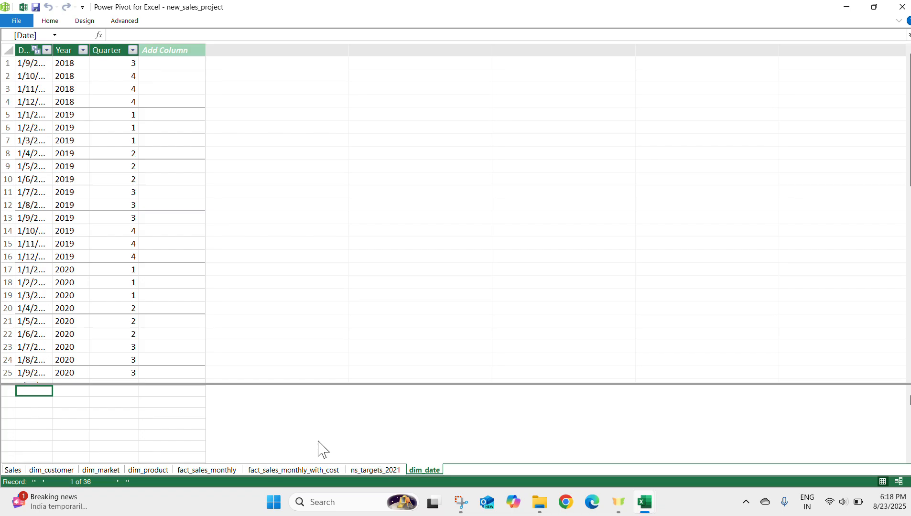
{"action": "left_click", "coordinate": [902, 7]}
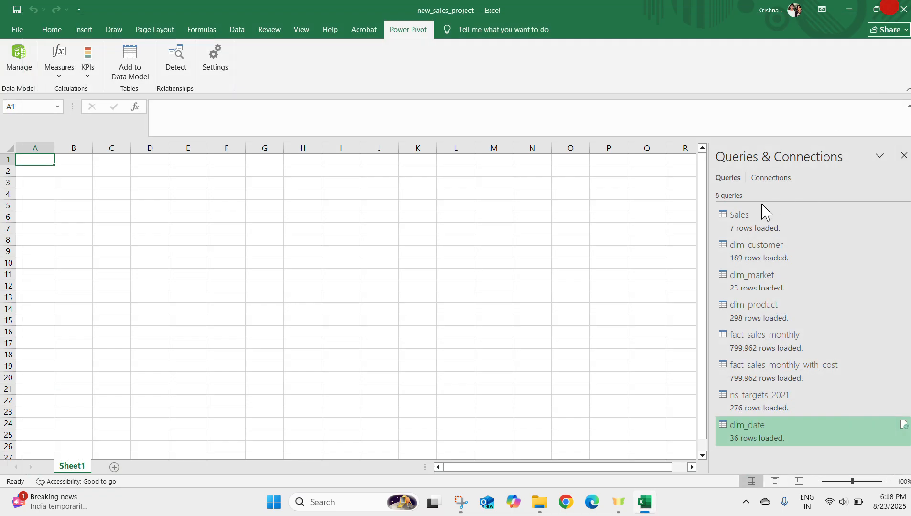
Save the new_sales_project workbook in Excel, minimize it to the desktop and call its window up again.
{"action": "left_click", "coordinate": [16, 10]}
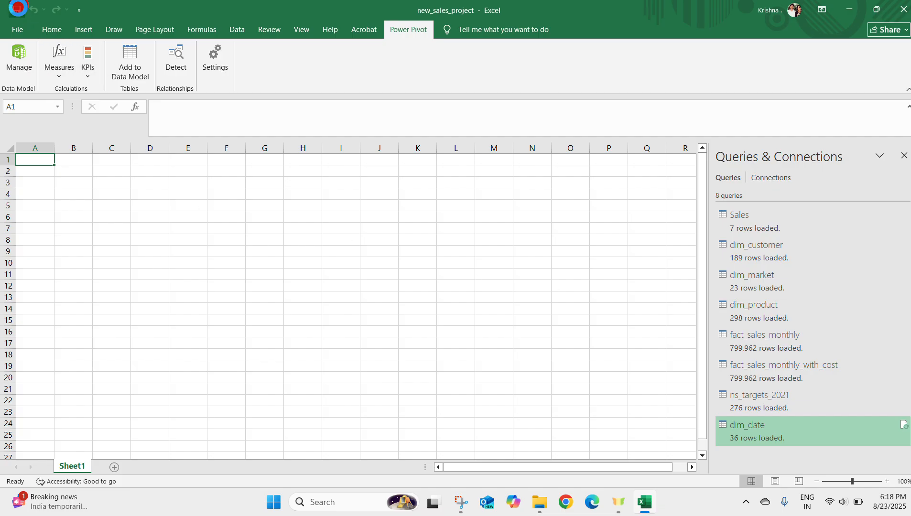
{"action": "left_click", "coordinate": [843, 8]}
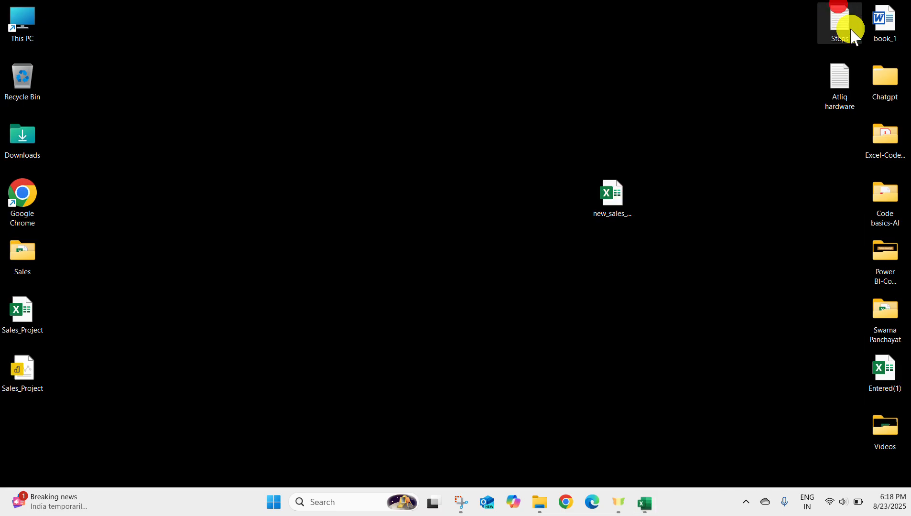
{"action": "left_click", "coordinate": [661, 502]}
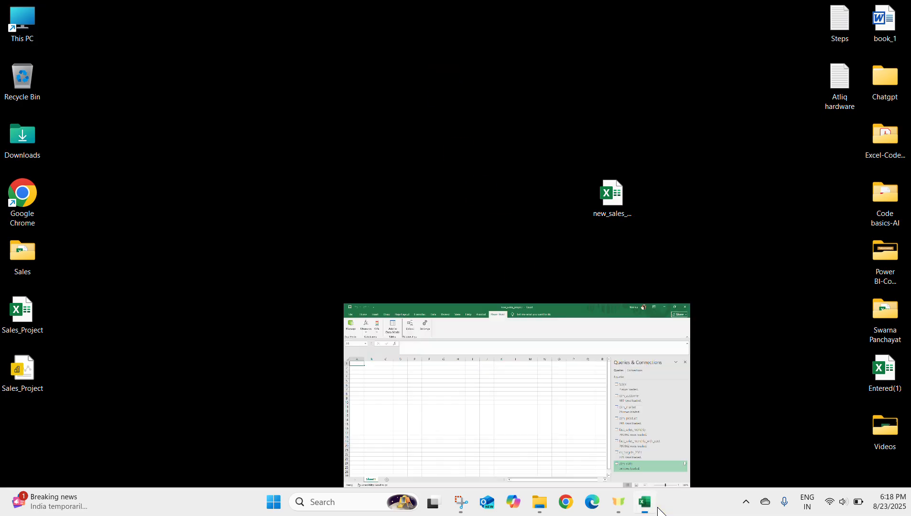
Open the Steps notes from the desktop, read step 3 on measures and the data model, and return to the new_sales_project workbook in Excel.
{"action": "left_click", "coordinate": [659, 508]}
{"action": "left_click", "coordinate": [659, 508]}
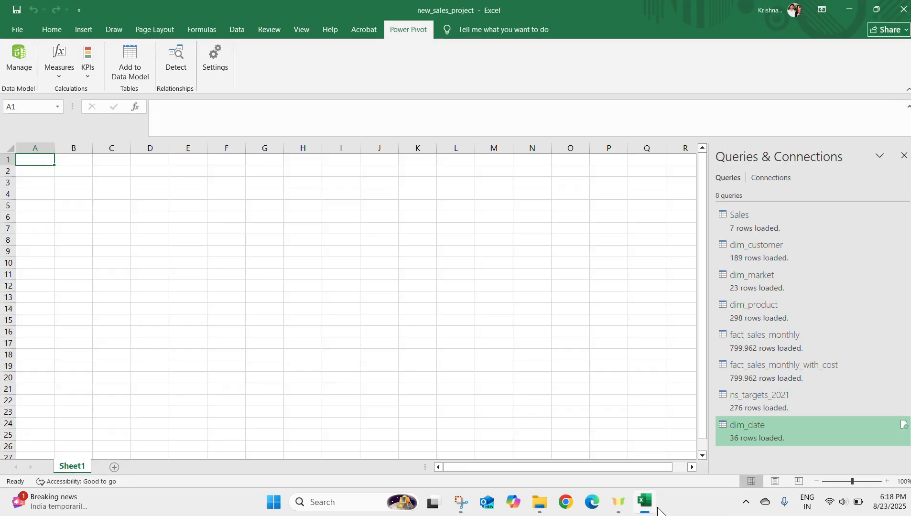
{"action": "left_click", "coordinate": [659, 509]}
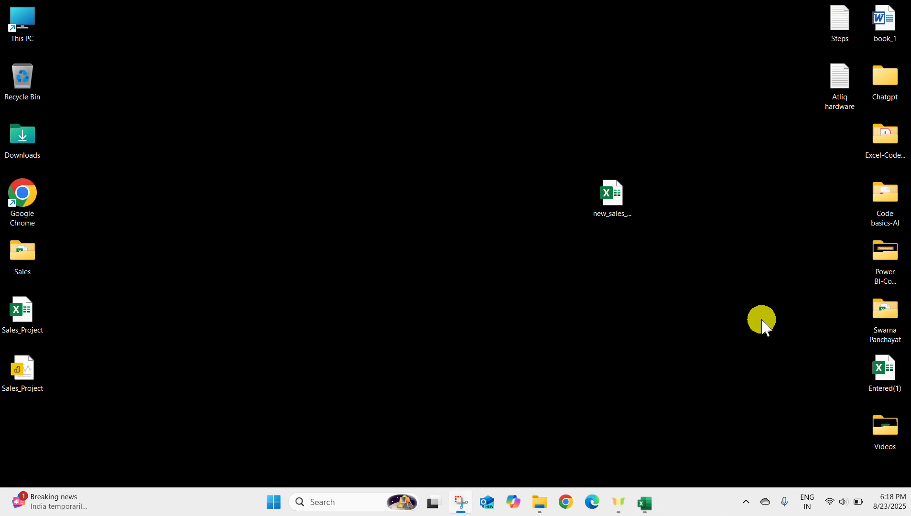
{"action": "double_click", "coordinate": [844, 22]}
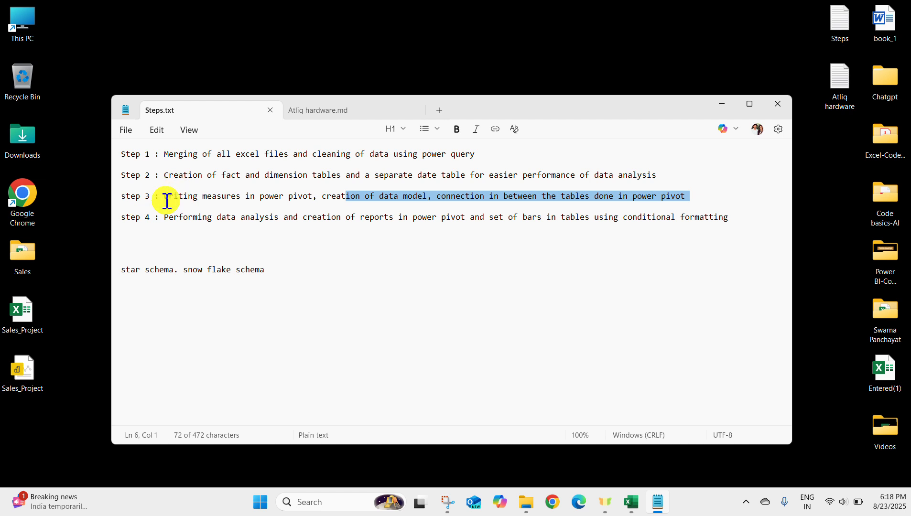
{"action": "left_click_drag", "start_coordinate": [166, 200], "coordinate": [426, 203]}
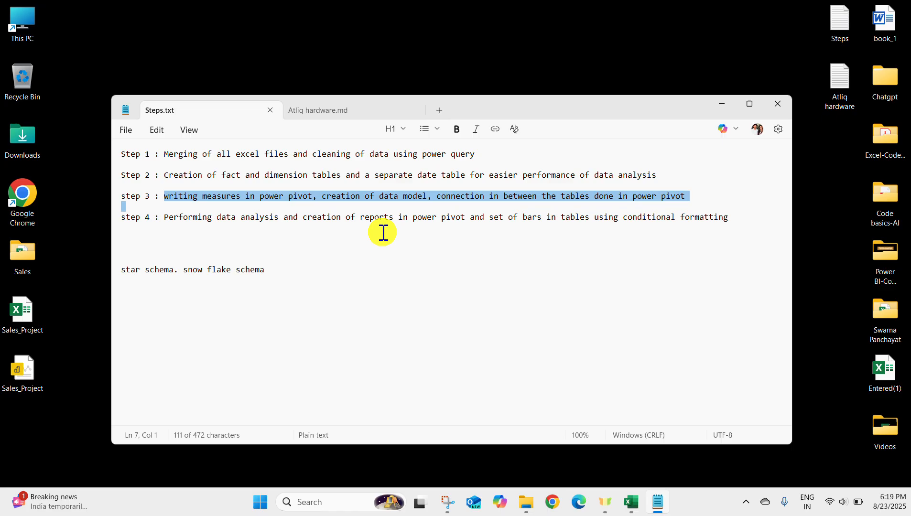
{"action": "left_click", "coordinate": [725, 102]}
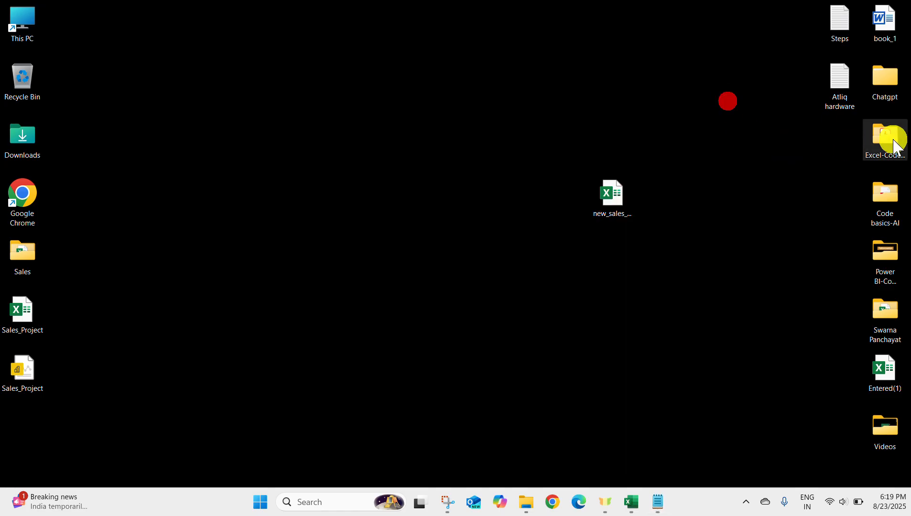
{"action": "left_click", "coordinate": [662, 505]}
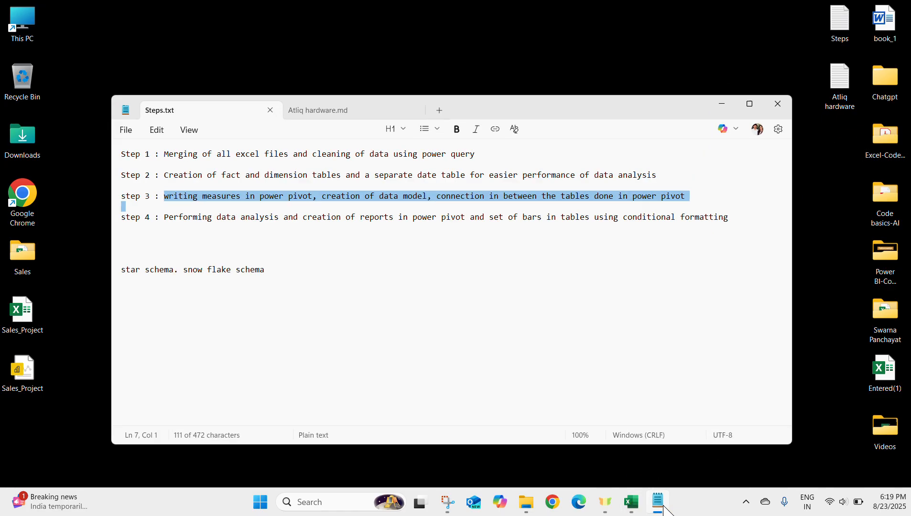
{"action": "left_click", "coordinate": [663, 508]}
{"action": "left_click", "coordinate": [636, 507]}
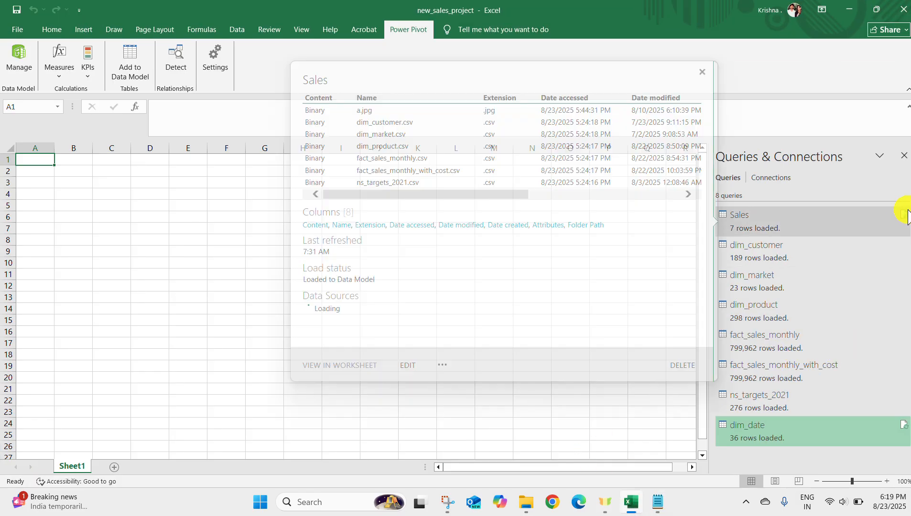
{"action": "left_click", "coordinate": [61, 66]}
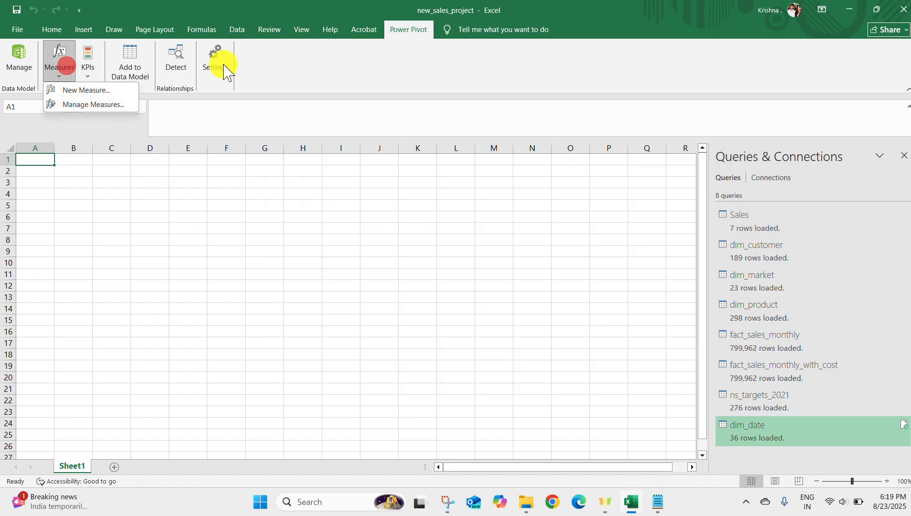
{"action": "left_click", "coordinate": [294, 46]}
{"action": "left_click", "coordinate": [53, 30]}
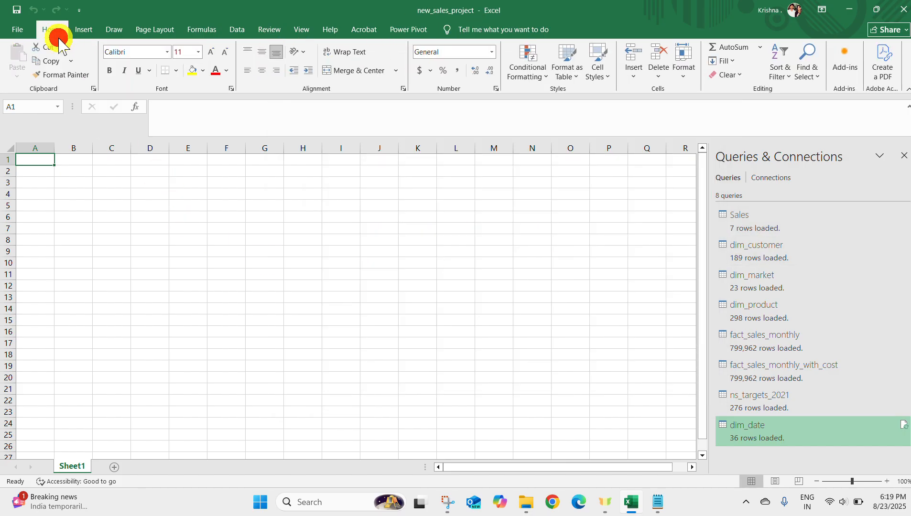
{"action": "left_click", "coordinate": [113, 32]}
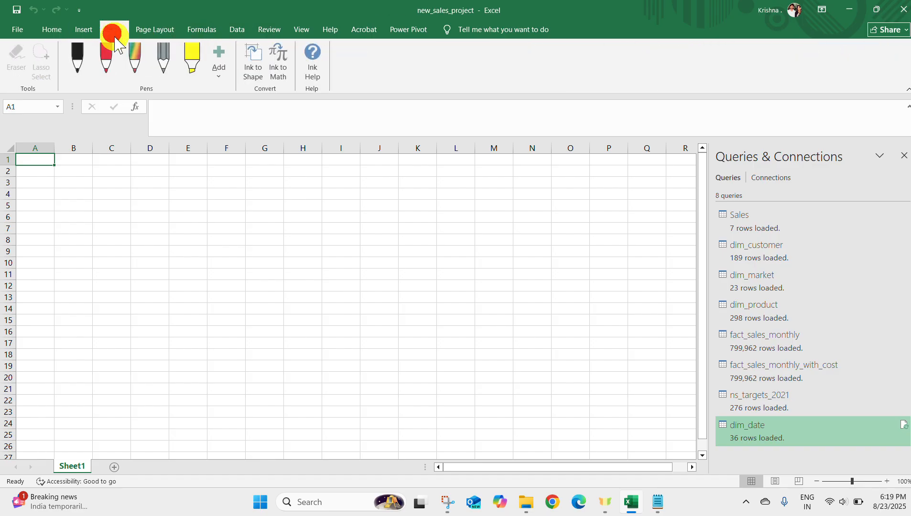
{"action": "left_click", "coordinate": [171, 29]}
{"action": "left_click", "coordinate": [211, 28]}
{"action": "left_click", "coordinate": [272, 28]}
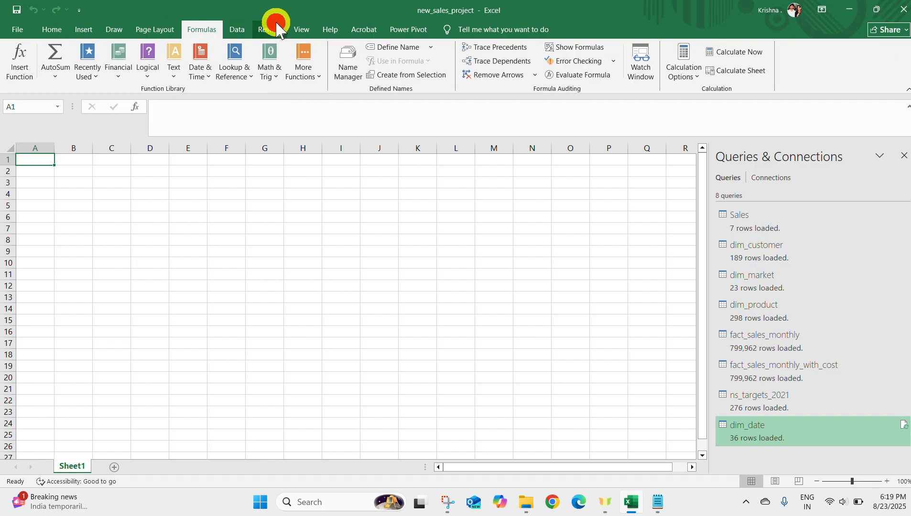
{"action": "left_click", "coordinate": [306, 23]}
{"action": "left_click", "coordinate": [334, 25]}
{"action": "left_click", "coordinate": [366, 25]}
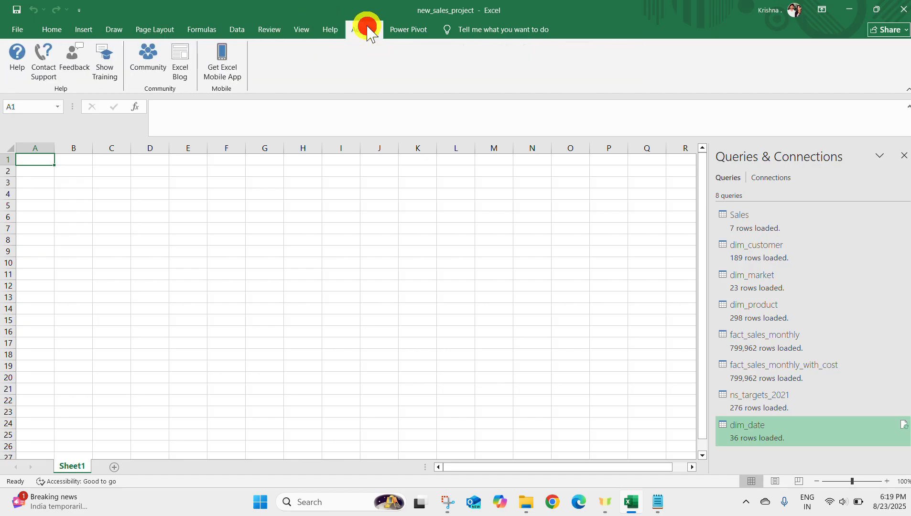
{"action": "left_click", "coordinate": [428, 30]}
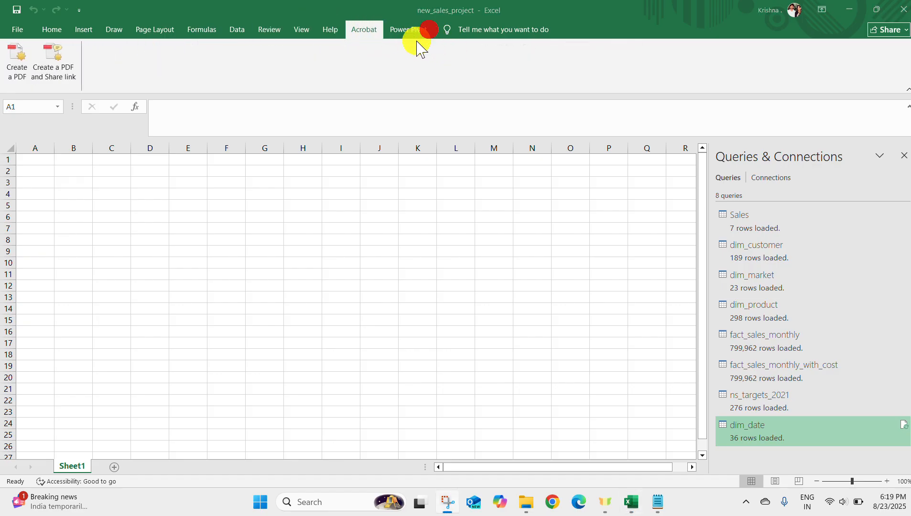
{"action": "left_click", "coordinate": [225, 29]}
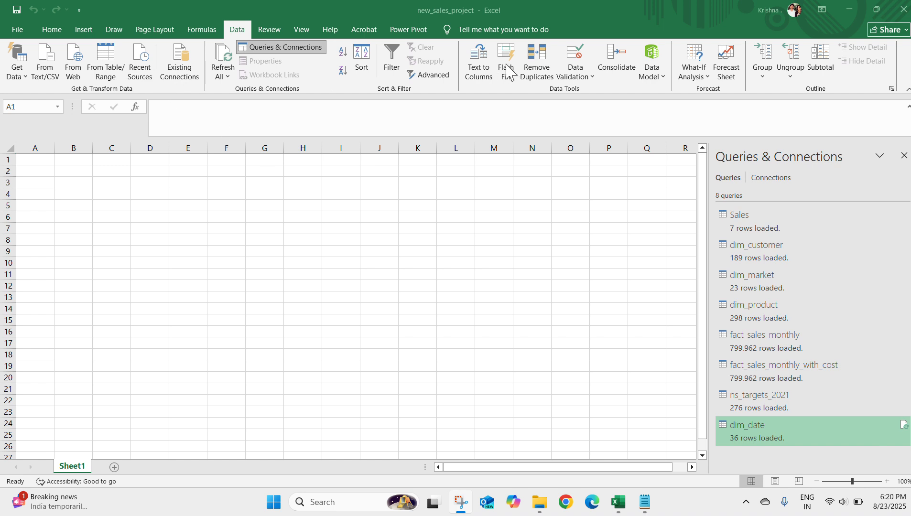
{"action": "left_click", "coordinate": [654, 48]}
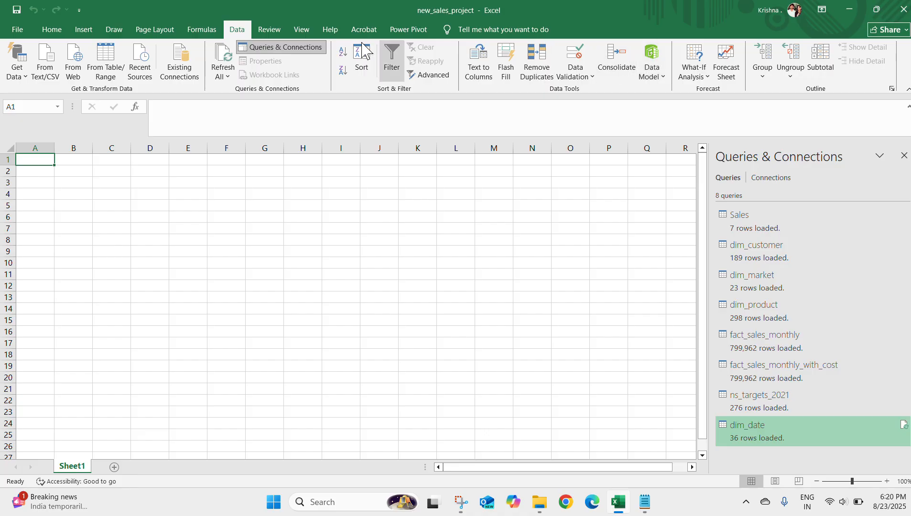
{"action": "left_click", "coordinate": [270, 31]}
{"action": "left_click", "coordinate": [298, 32]}
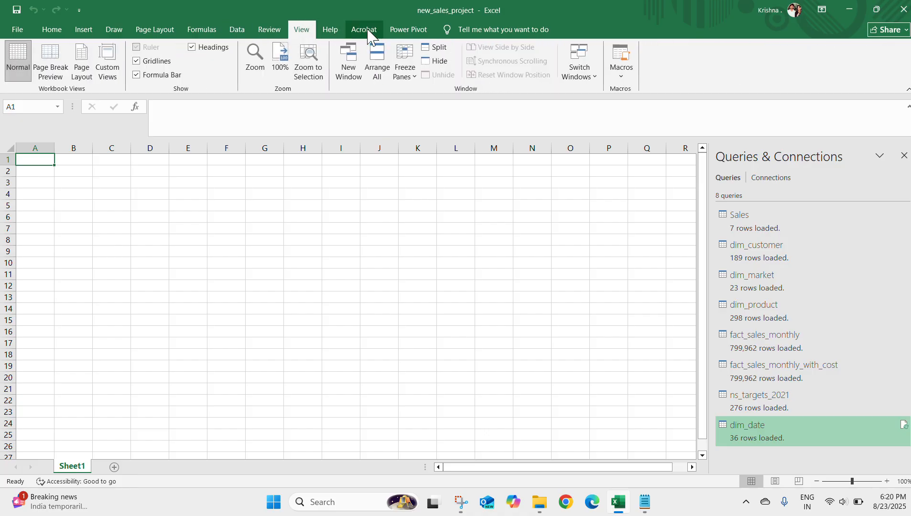
{"action": "left_click", "coordinate": [366, 30]}
{"action": "left_click", "coordinate": [407, 33]}
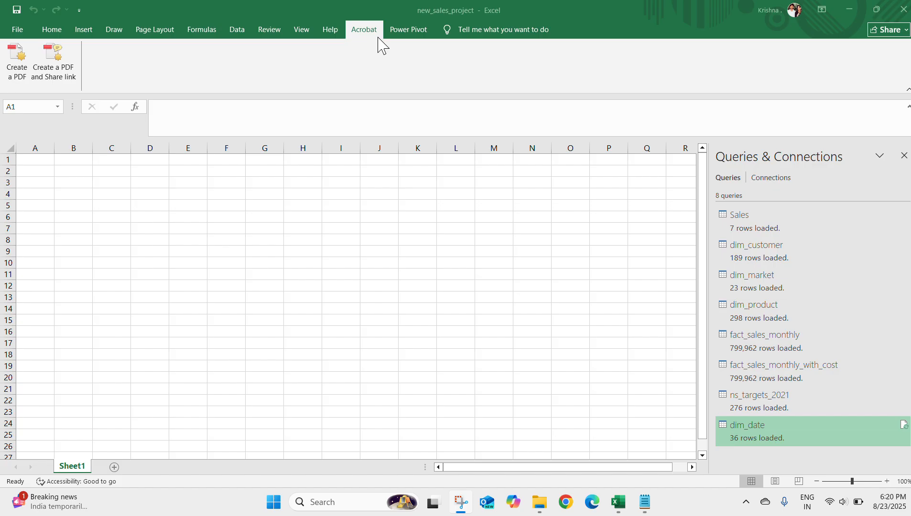
Close the Queries & Connections pane of the new_sales_project workbook and show the Home commands.
{"action": "left_click", "coordinate": [52, 29]}
{"action": "left_click", "coordinate": [903, 156]}
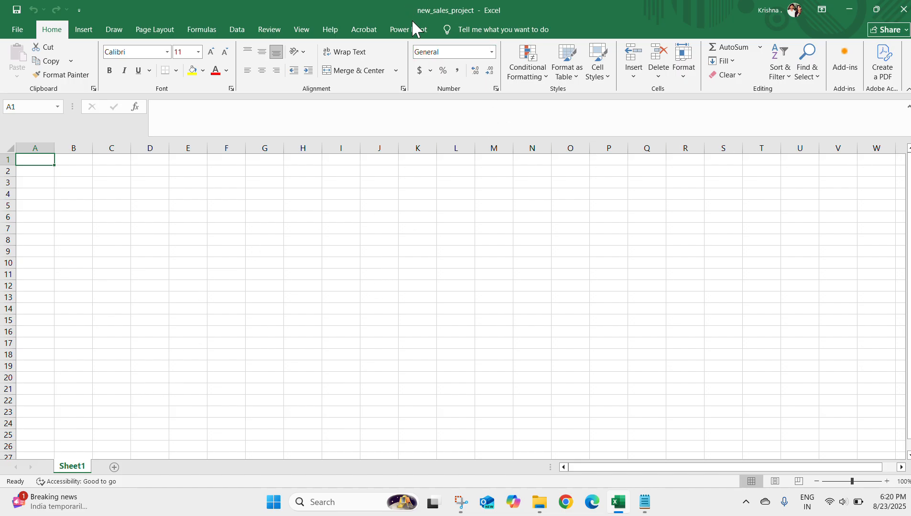
{"action": "left_click", "coordinate": [395, 19]}
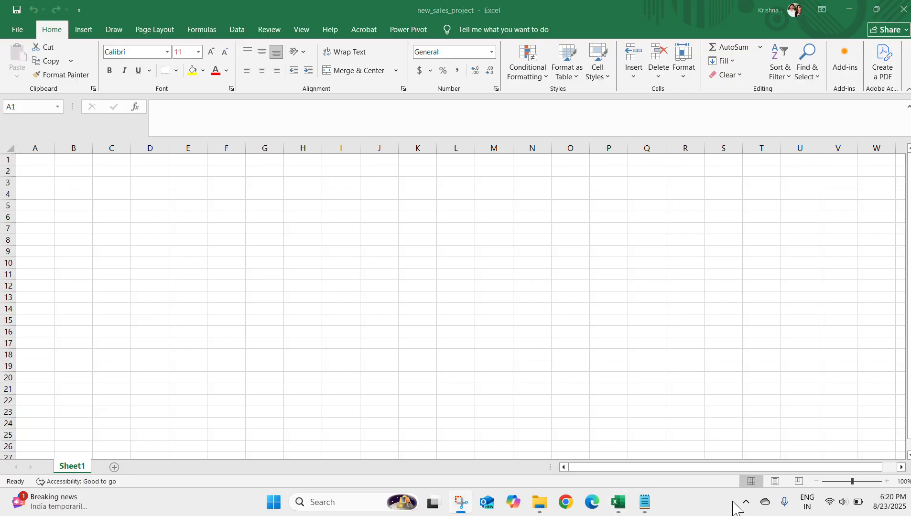
Switch to Atliq hardware.md in Notepad and review the parameters to be calculated, from Net Sales and COGS to Gross Margin %.
{"action": "left_click", "coordinate": [655, 513]}
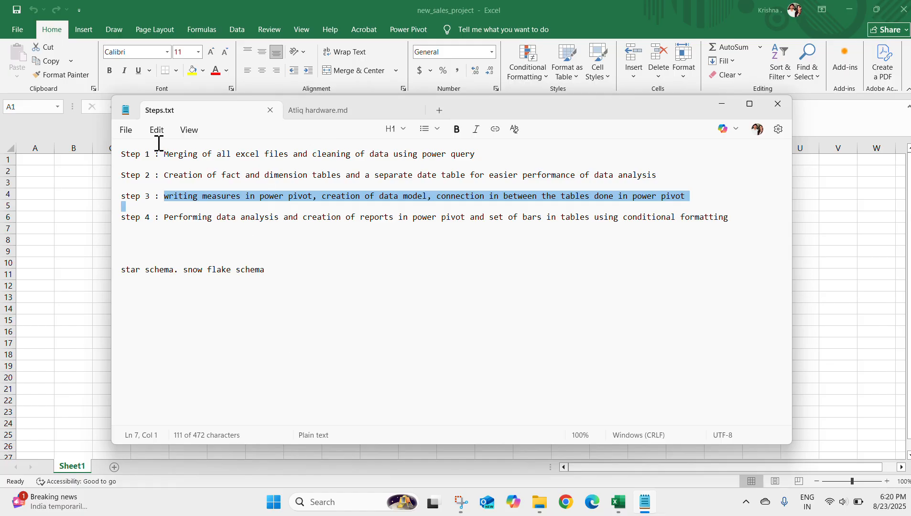
{"action": "left_click", "coordinate": [318, 110]}
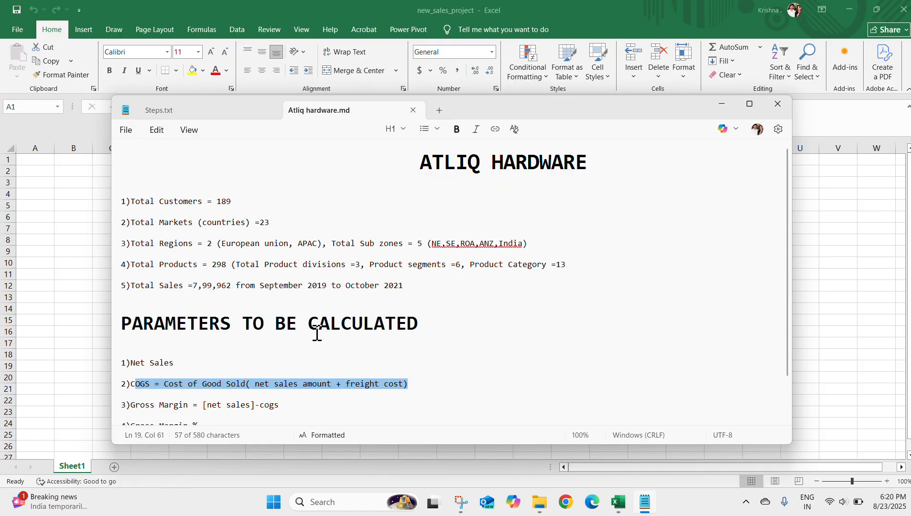
{"action": "scroll", "coordinate": [317, 334], "scroll_direction": "down", "scroll_amount": 1}
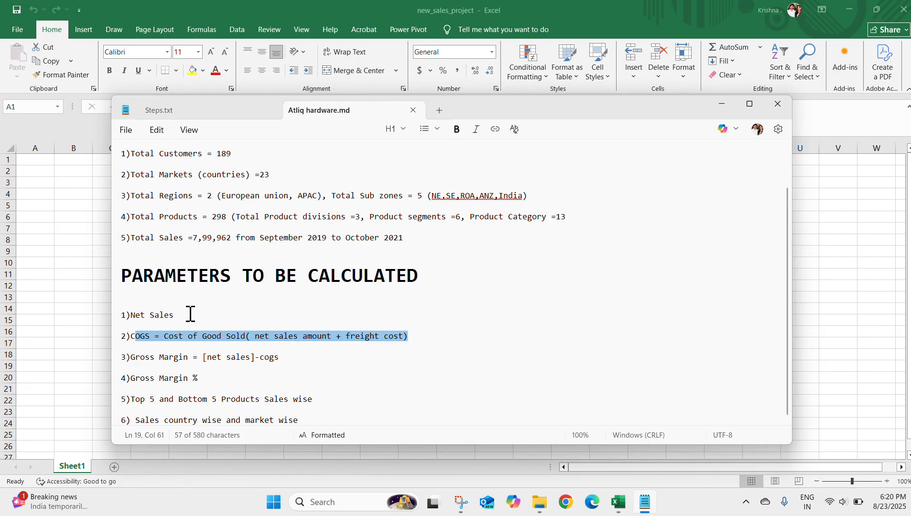
{"action": "left_click_drag", "start_coordinate": [188, 303], "coordinate": [400, 328]}
{"action": "left_click", "coordinate": [130, 346]}
{"action": "left_click_drag", "start_coordinate": [348, 371], "coordinate": [150, 356]}
{"action": "left_click_drag", "start_coordinate": [231, 400], "coordinate": [150, 378]}
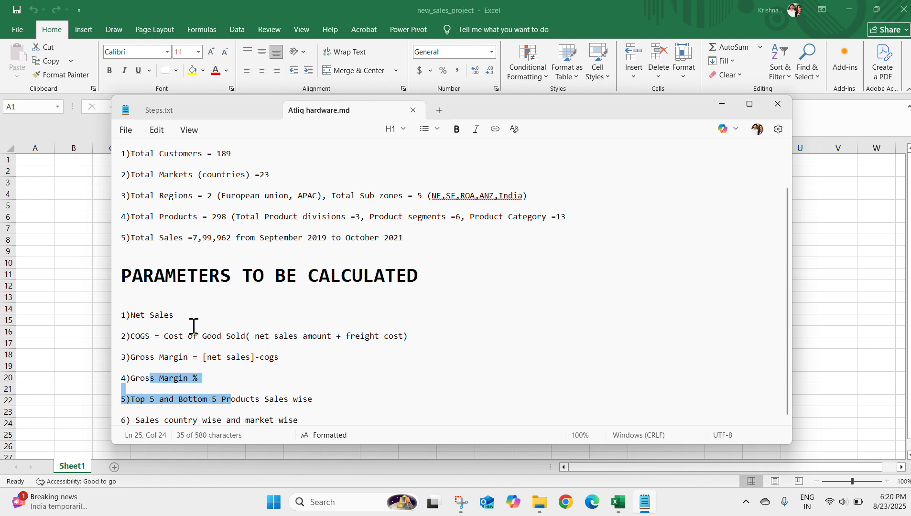
{"action": "left_click_drag", "start_coordinate": [184, 319], "coordinate": [129, 341]}
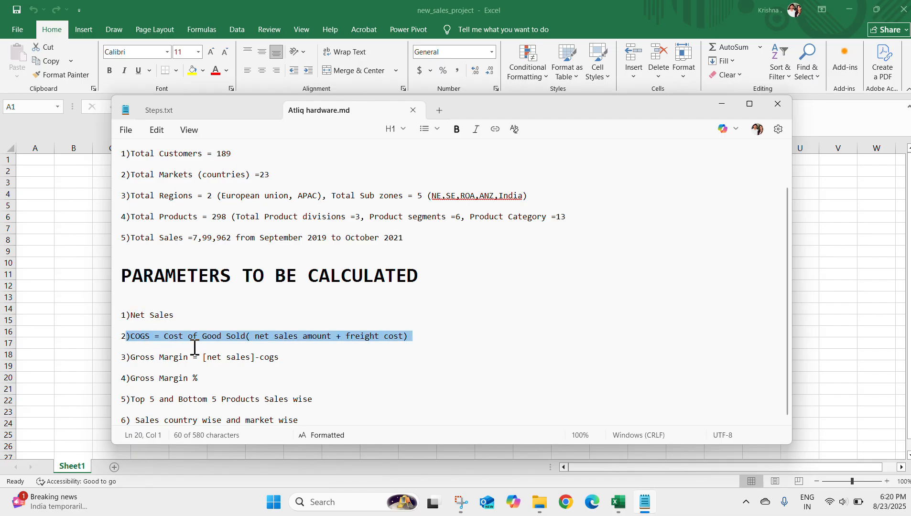